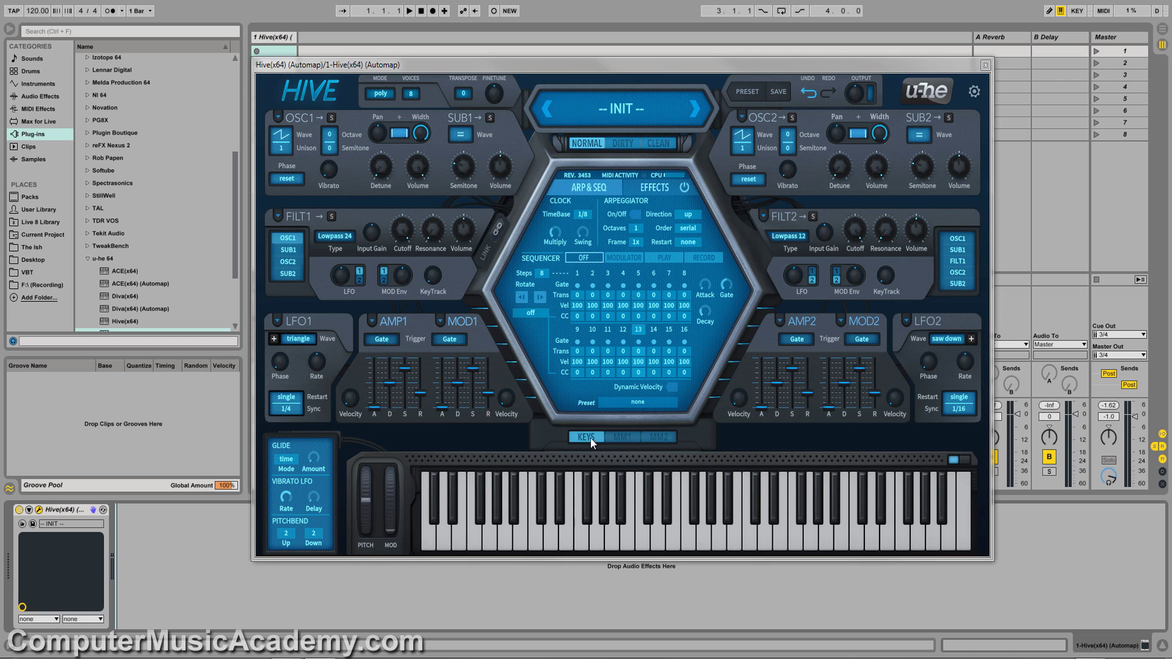
Page through both modulation matrix slot sets, then bring back the on-screen keyboard
click(622, 437)
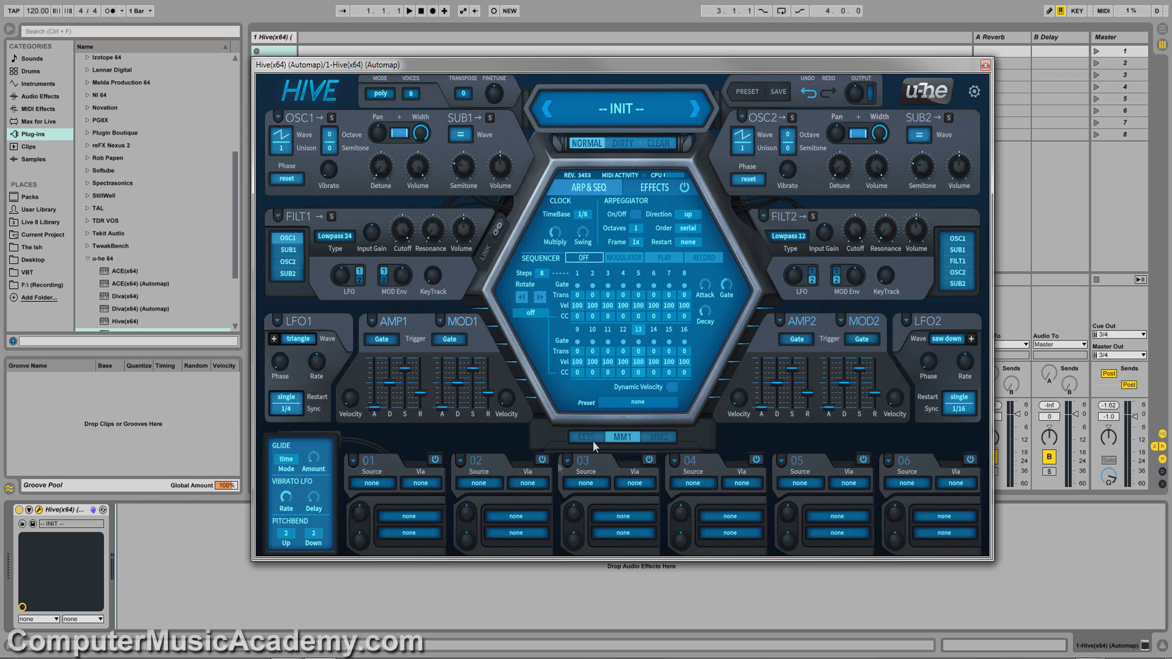
click(665, 438)
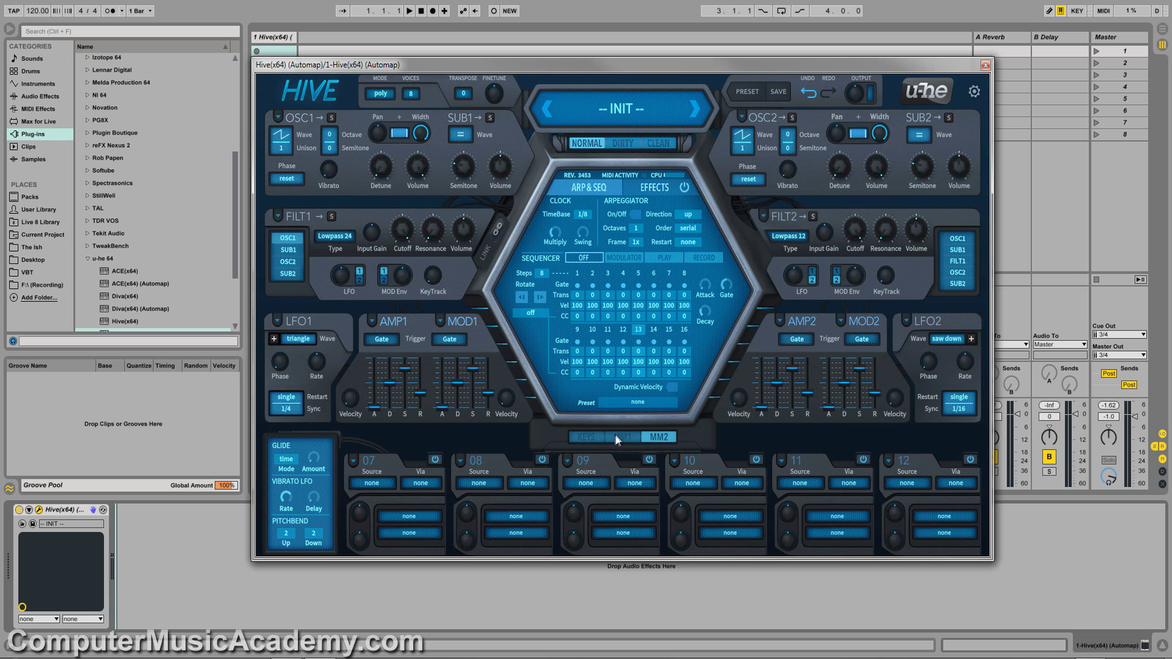
click(588, 439)
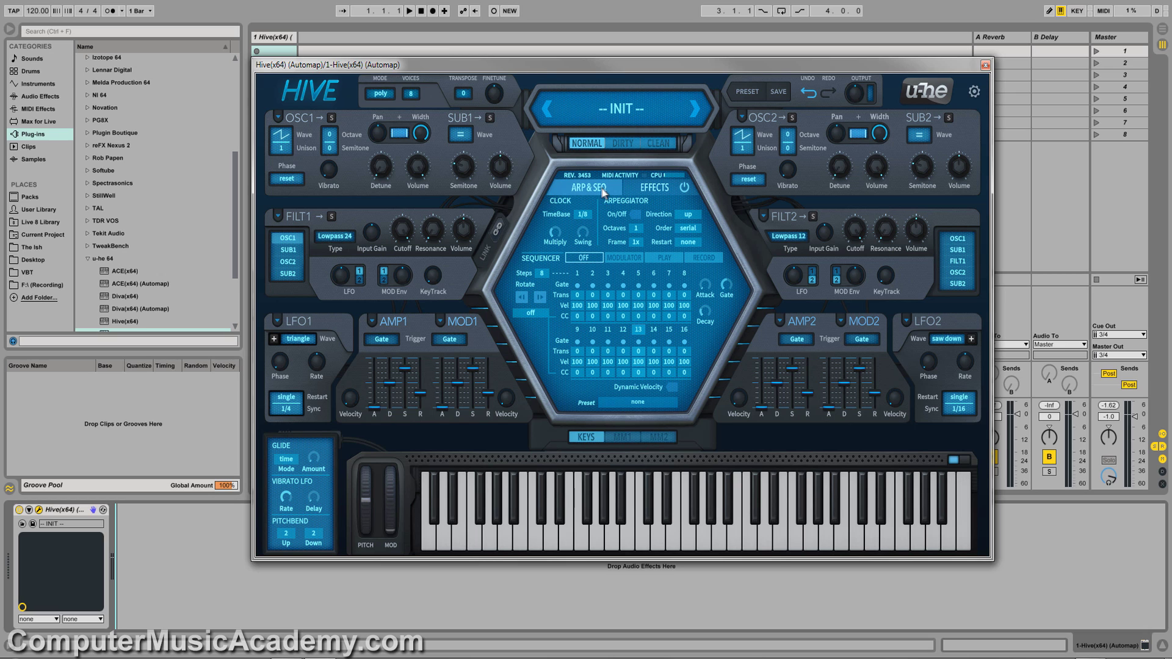
Show the Effects page and check the chorus types, leaving Chorus on Classic
click(640, 191)
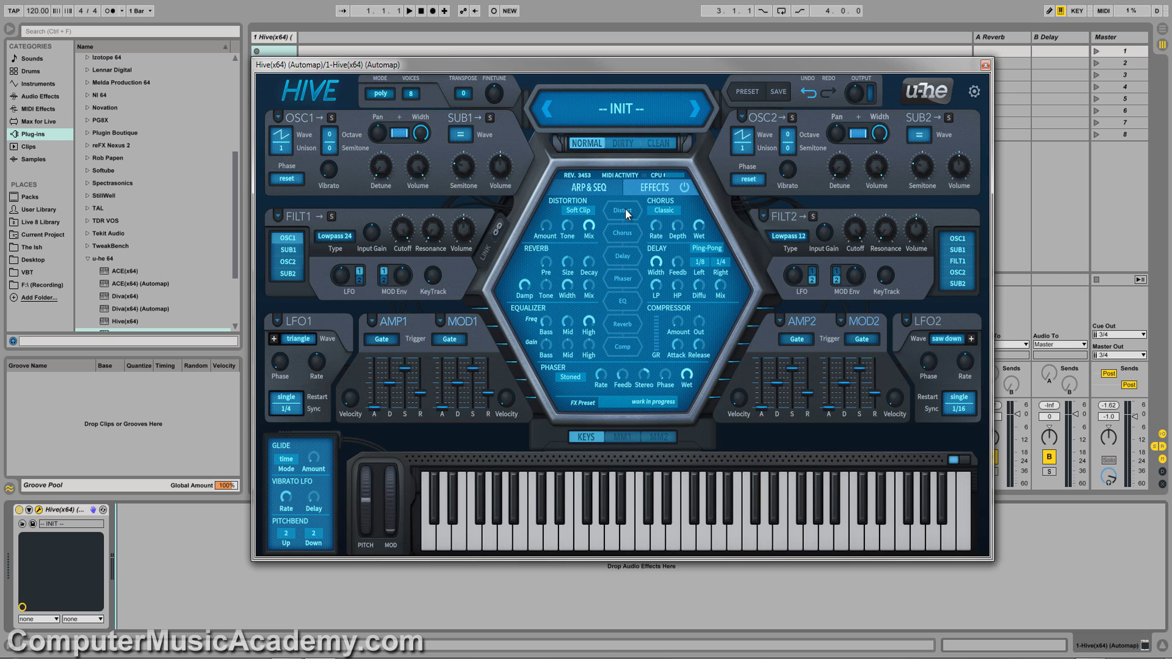
click(664, 212)
click(657, 213)
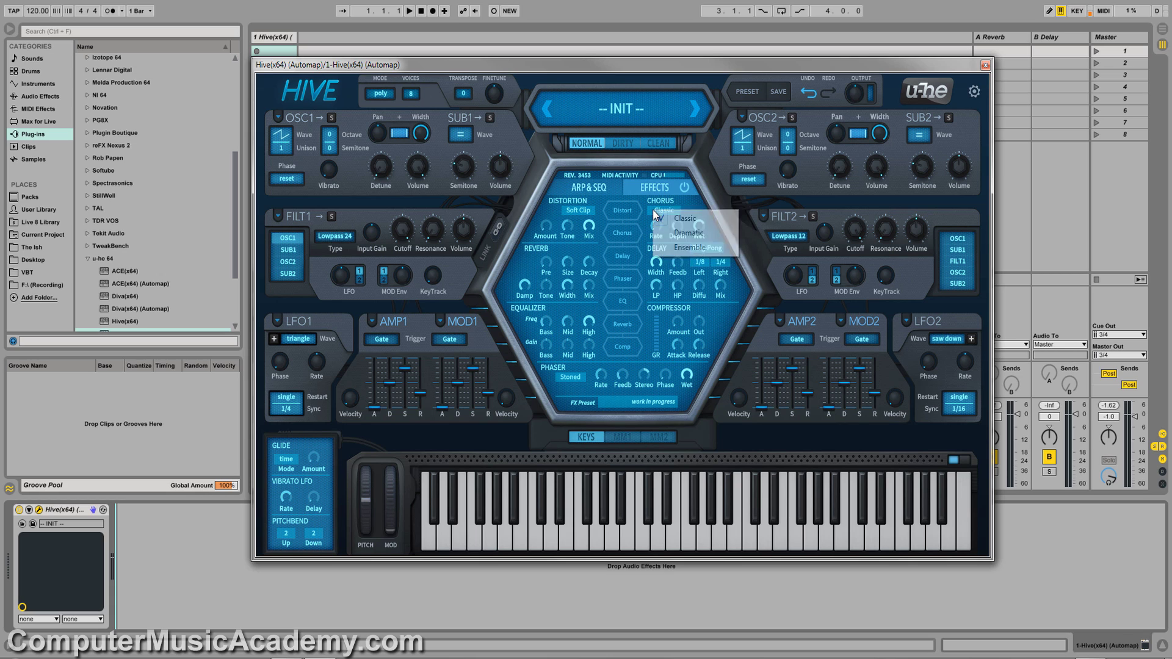
click(669, 206)
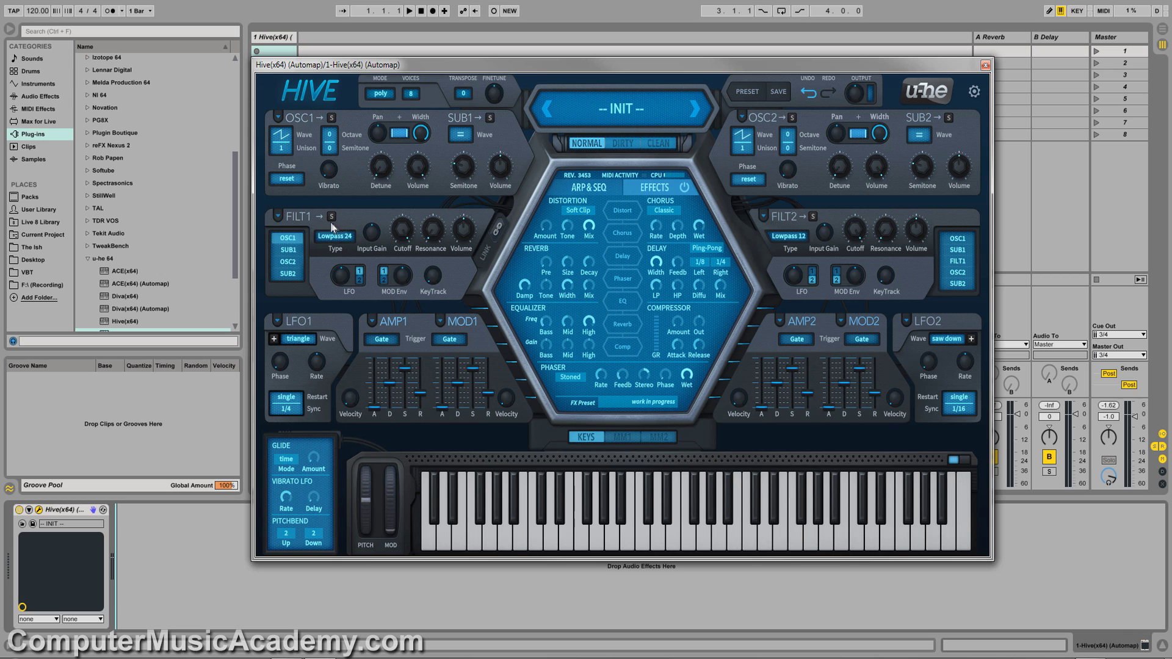
Browse the OSC 1, Filter 1 and LFO 1 preset menus unchanged, then show the patch list
click(278, 118)
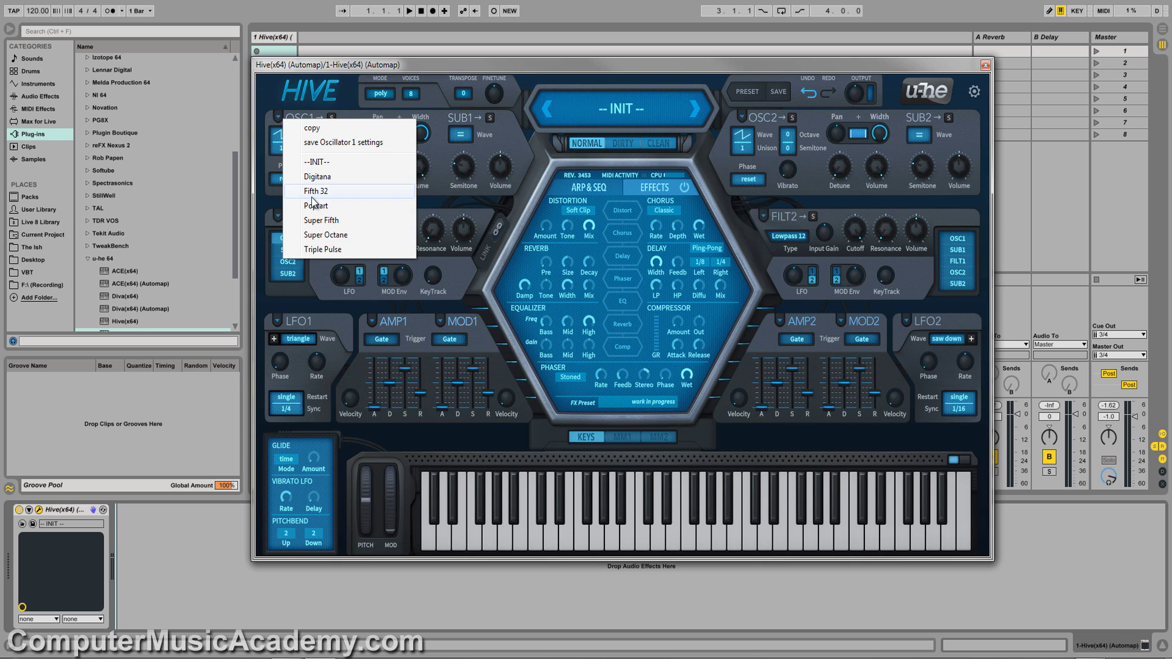
click(270, 217)
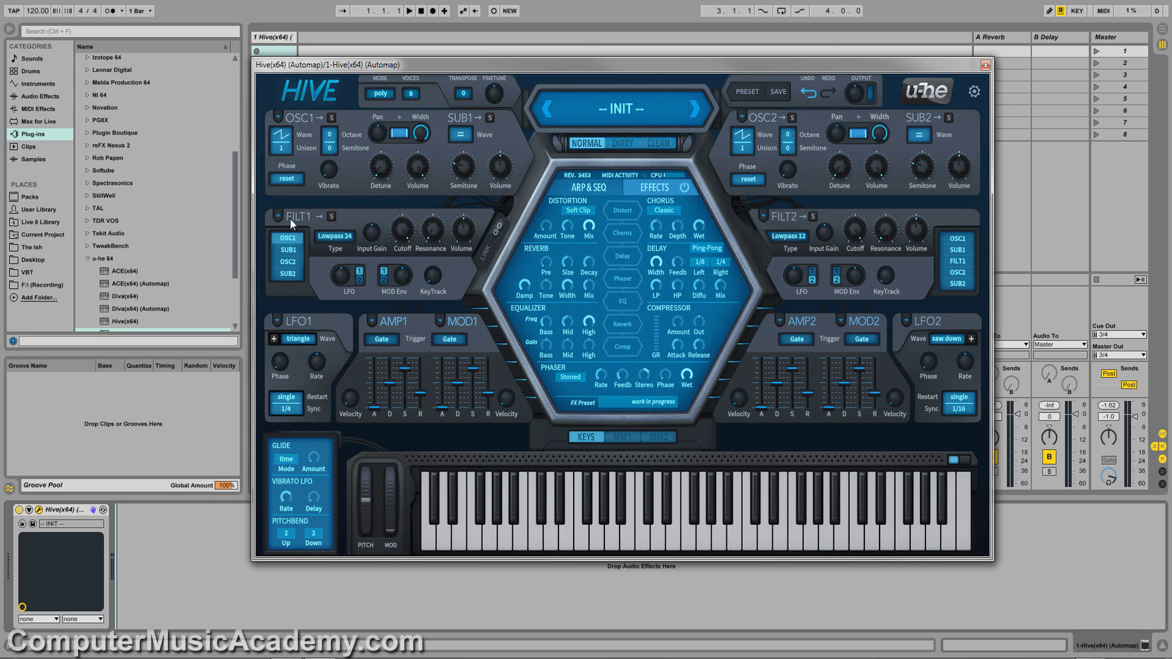
click(278, 216)
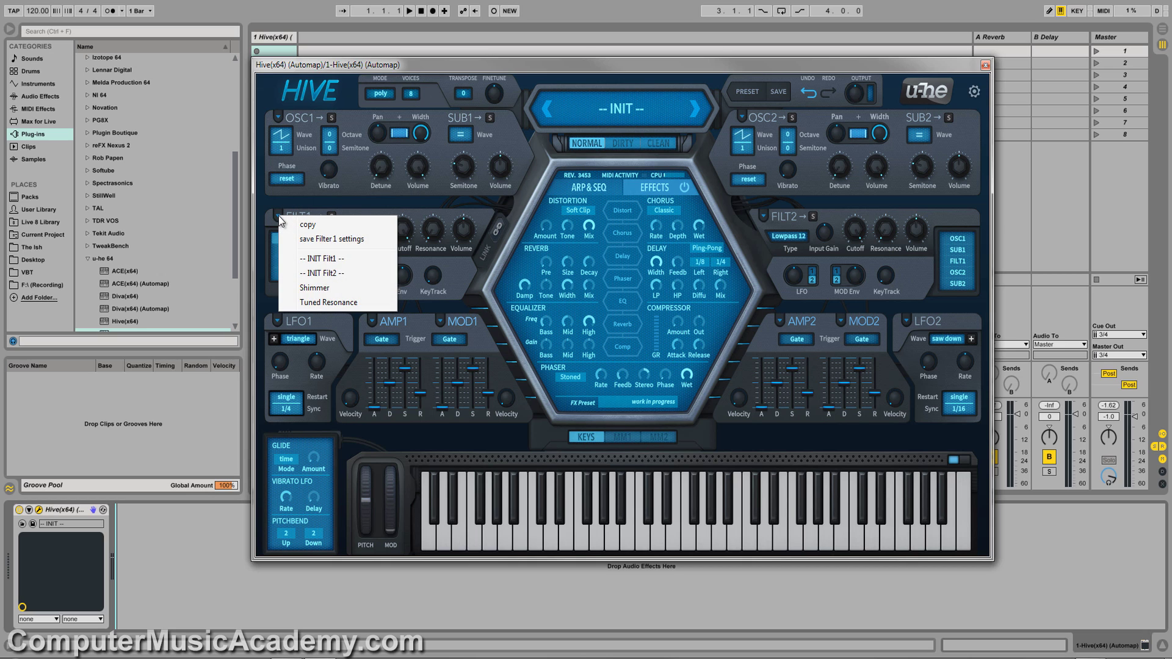
click(276, 320)
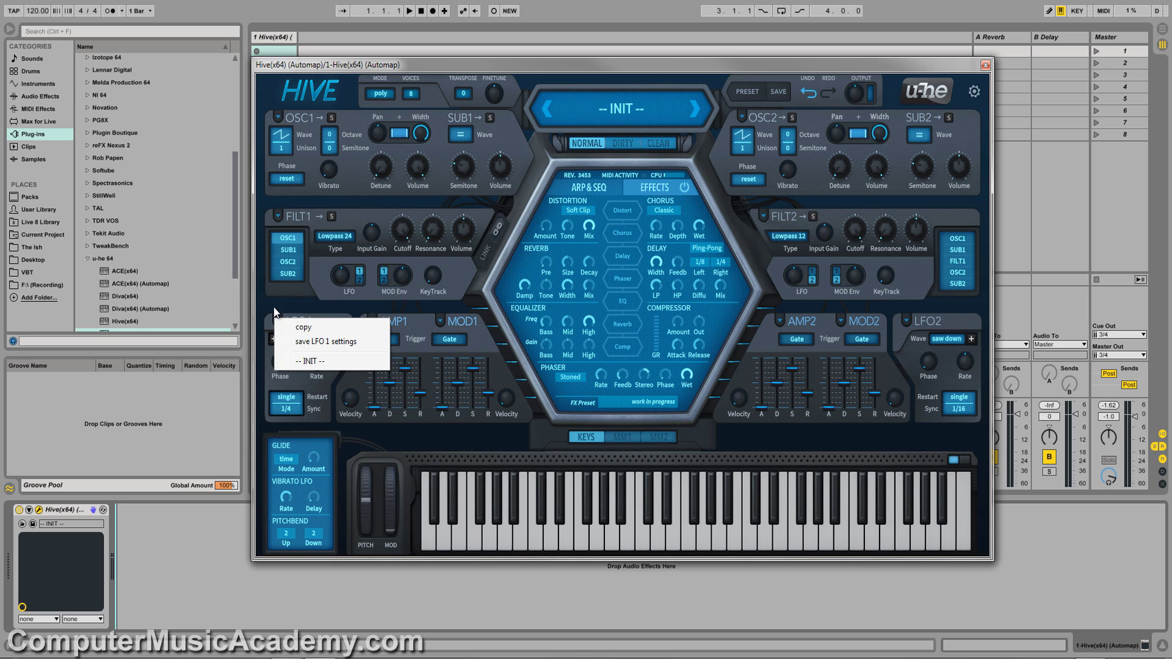
click(271, 305)
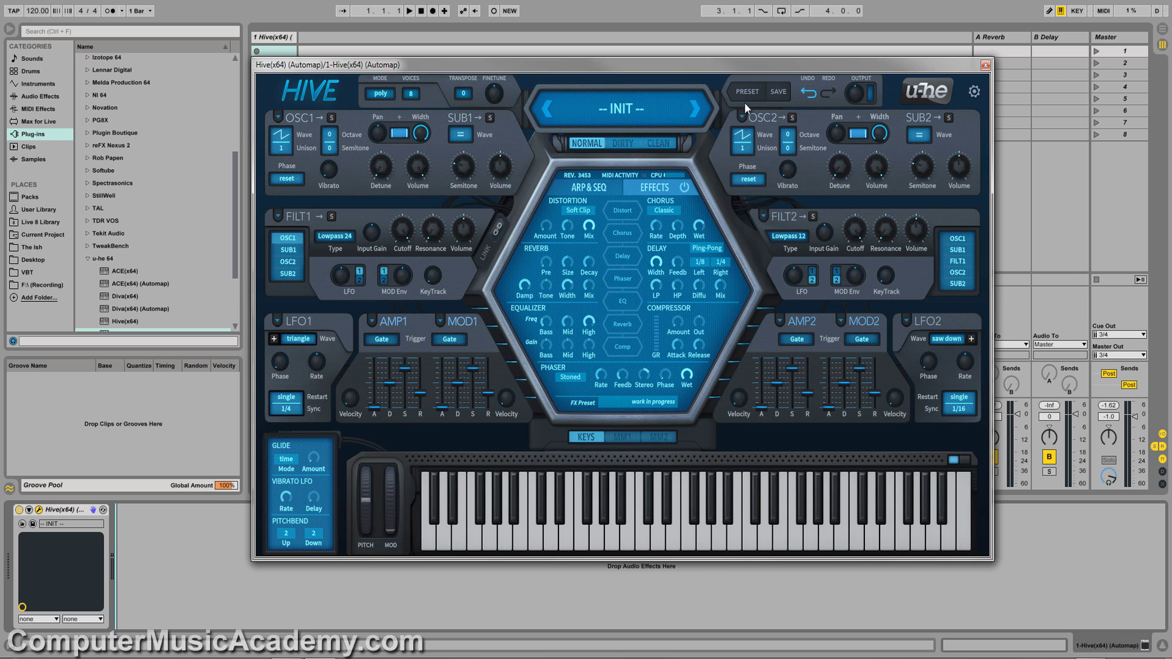
click(623, 109)
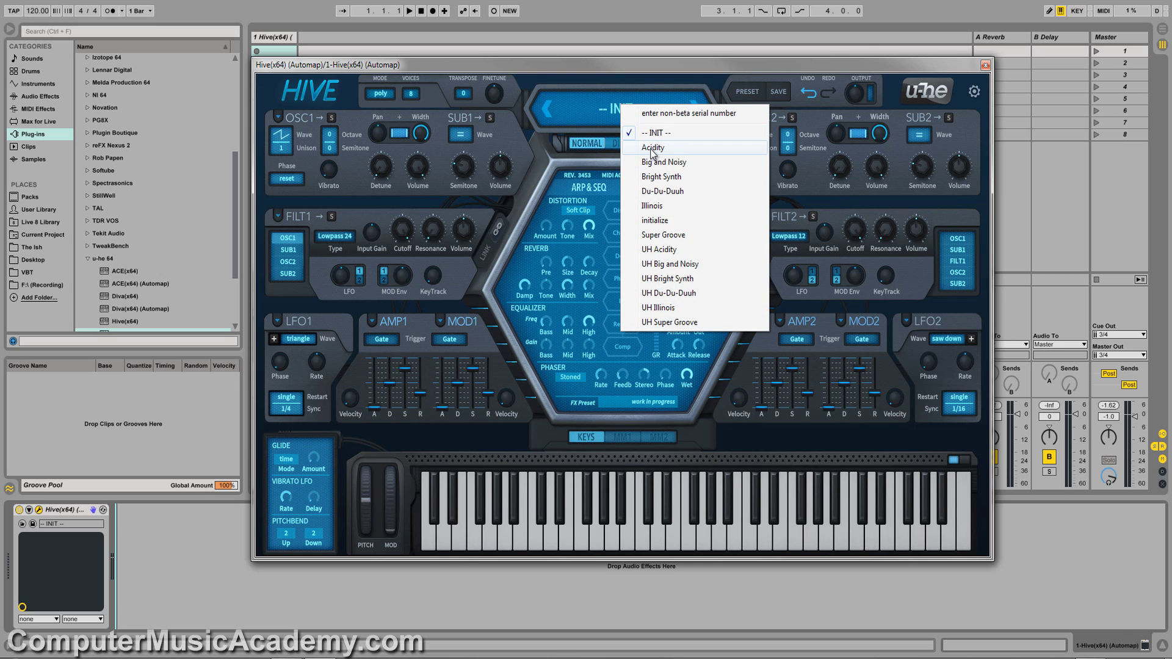
Open the full patch browser and audition Acidity, Big and Noisy, Bright Synth, Du-Du-Duuh and Illinois
click(703, 83)
click(741, 94)
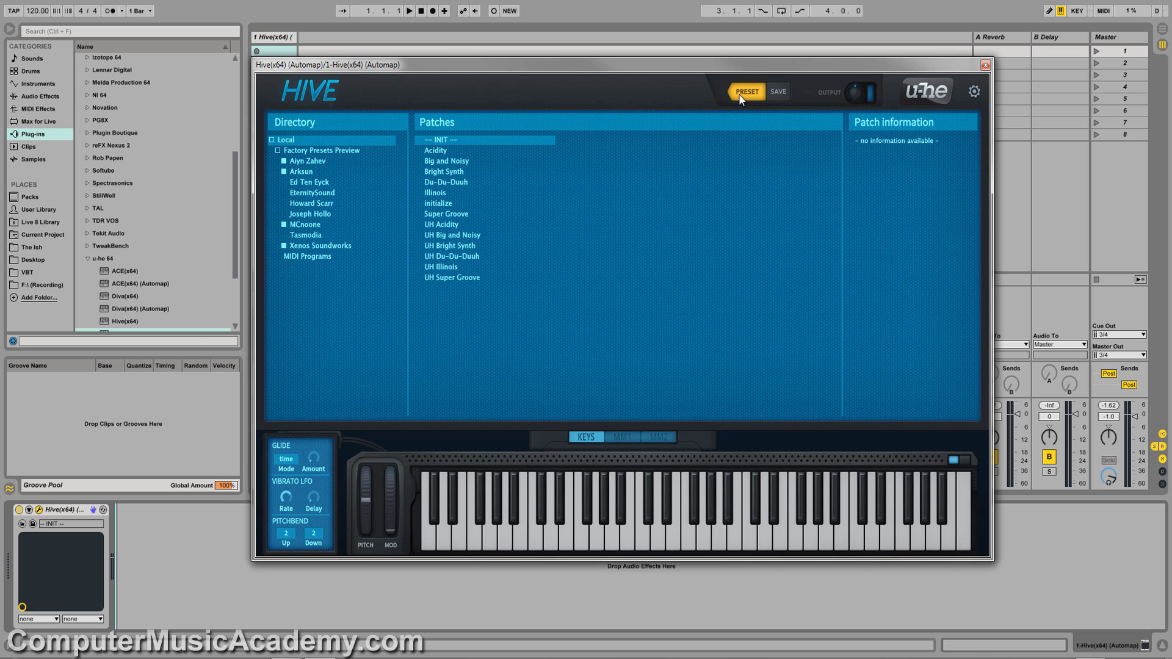
click(481, 152)
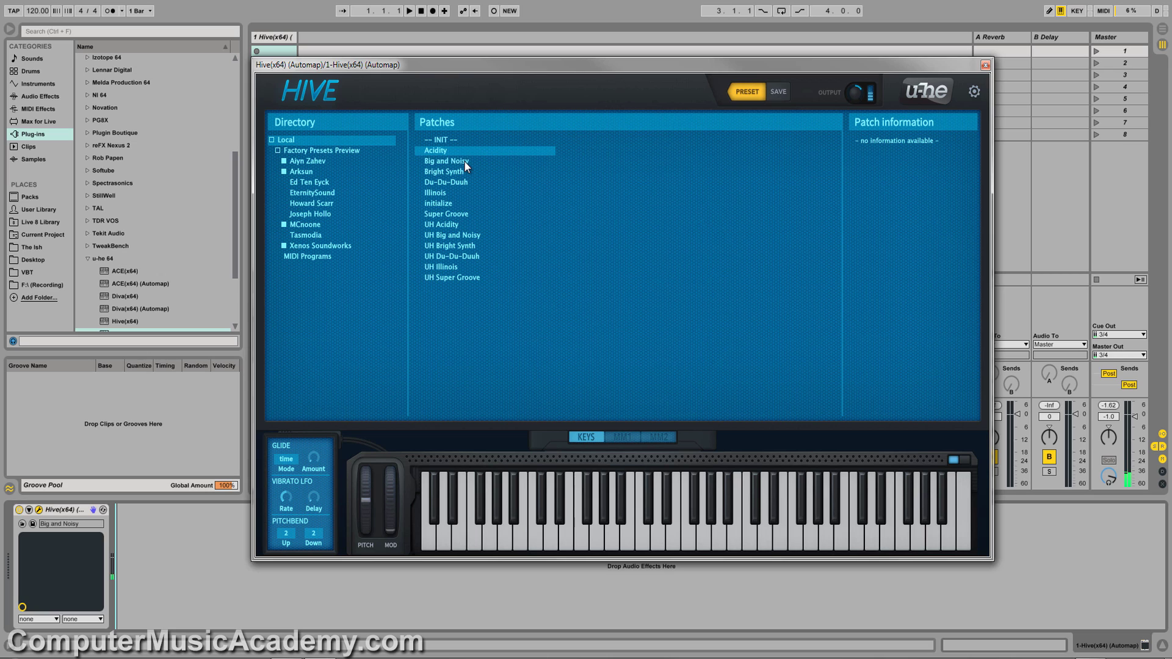
click(464, 161)
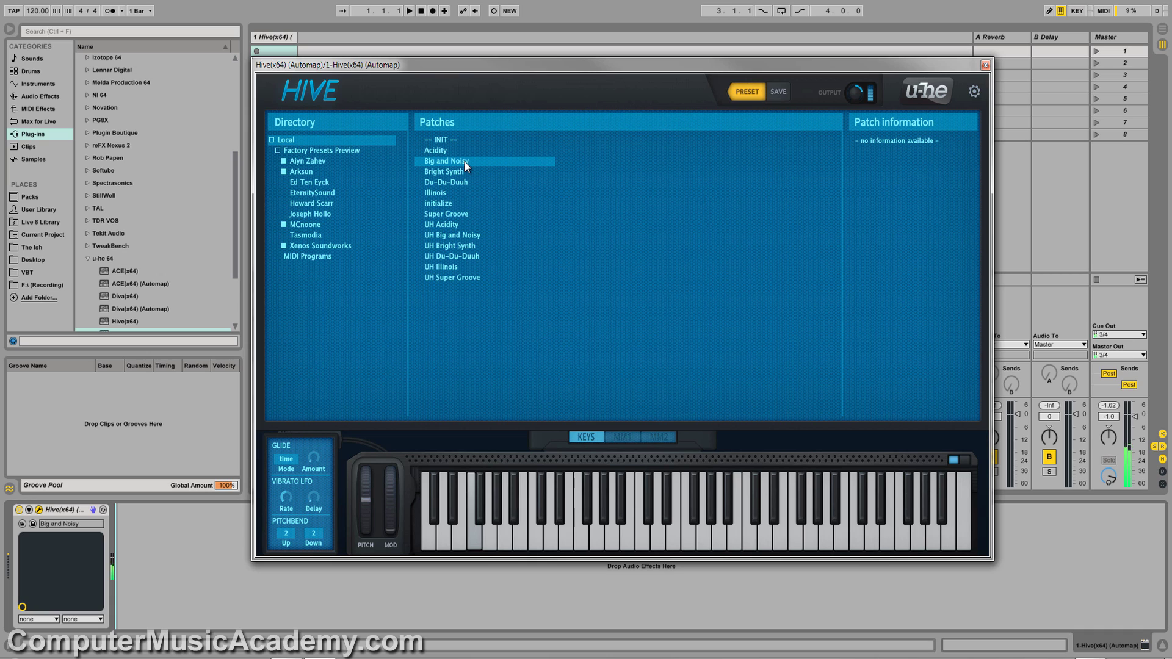
click(458, 171)
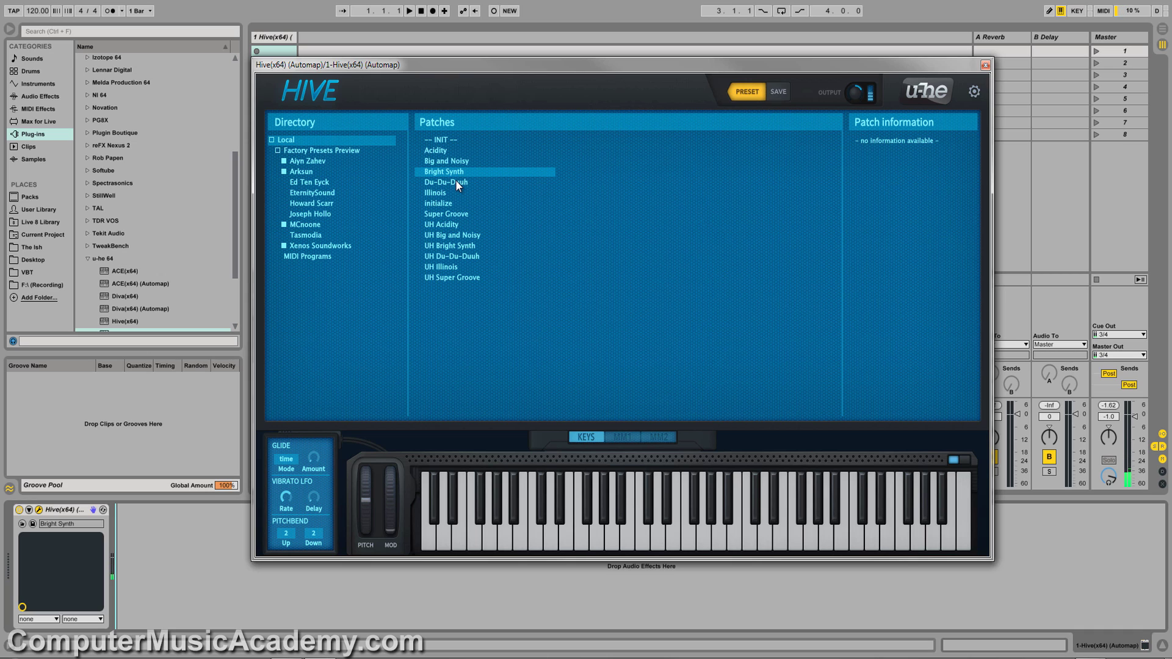
click(456, 181)
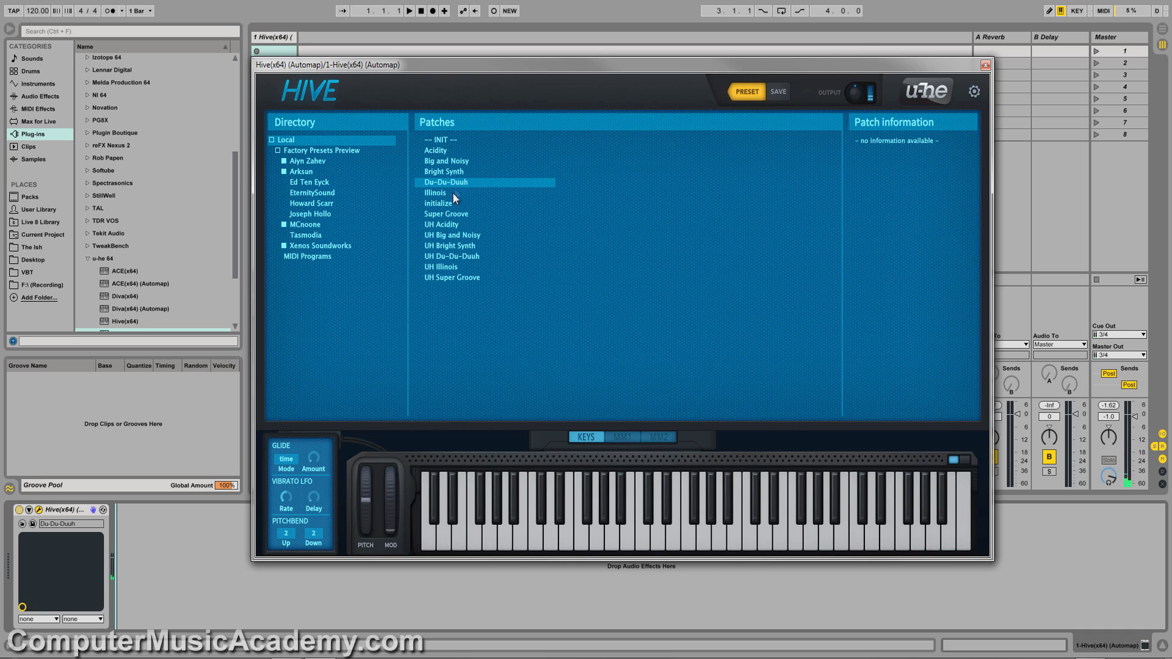
click(452, 193)
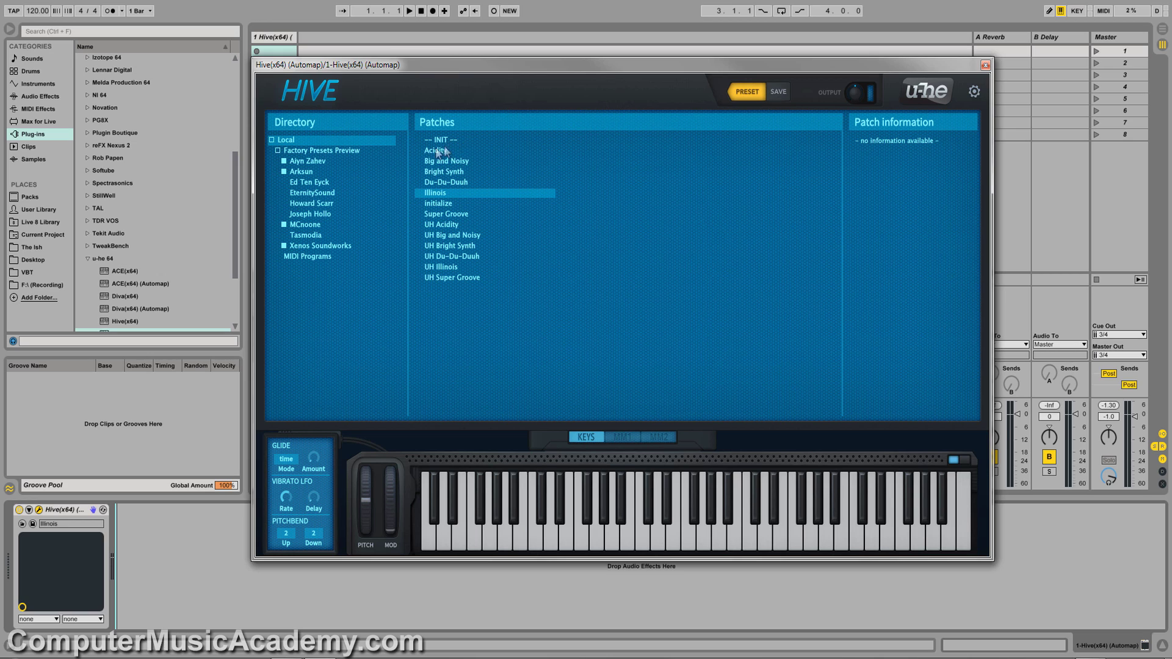
Open Alyn Zahev's patch folder and audition AZ 2015 and AZ 80s Powa bass
click(321, 150)
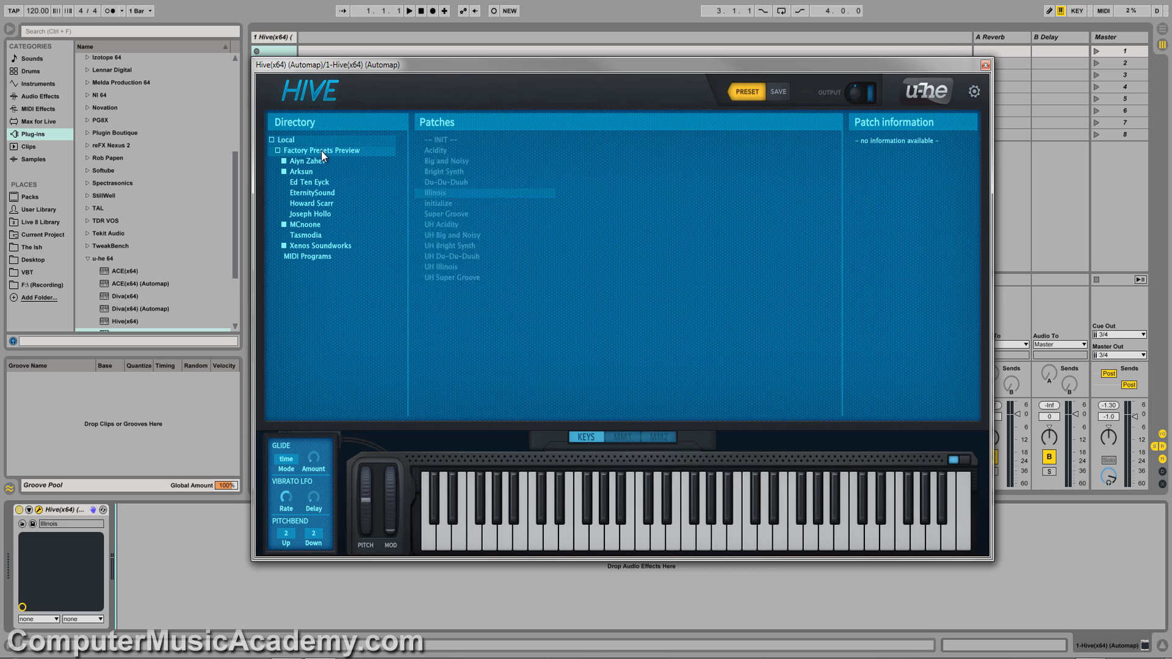
click(319, 158)
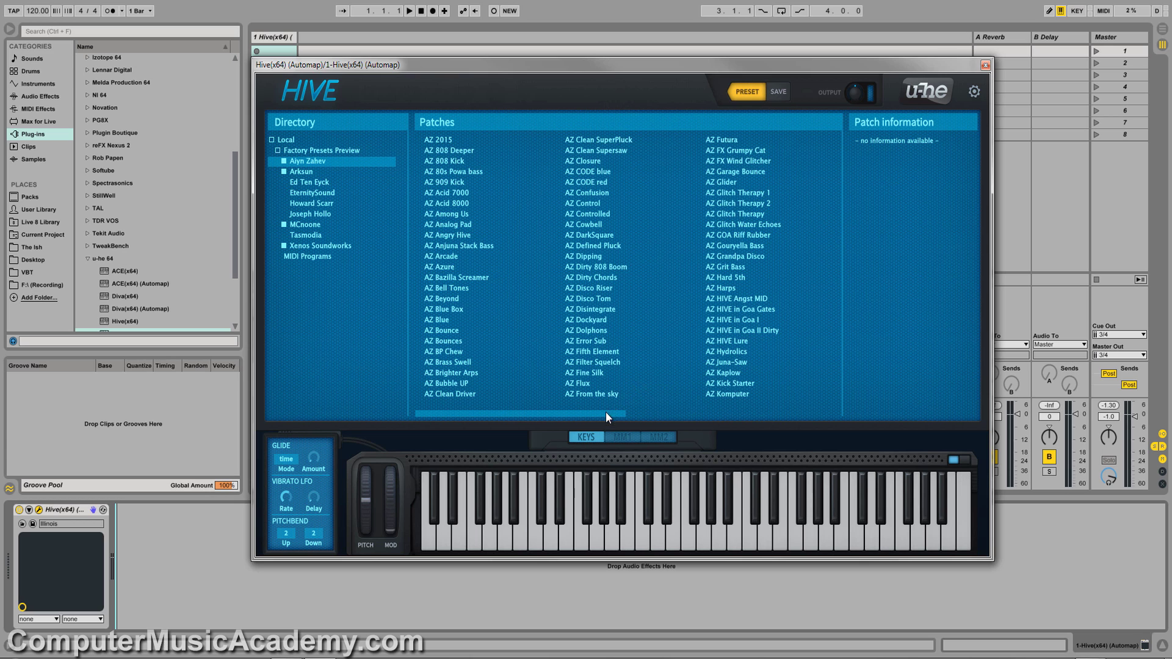
mouse_move(606, 411)
mouse_down()
mouse_move(811, 407)
mouse_move(524, 404)
mouse_up()
click(447, 139)
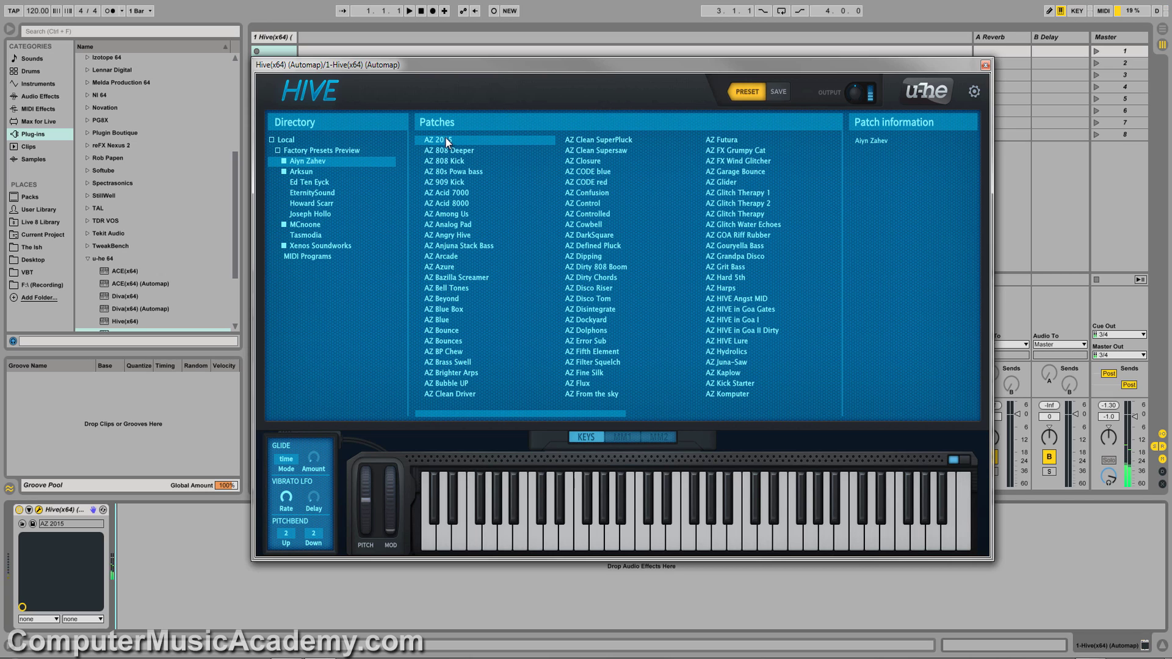
click(466, 173)
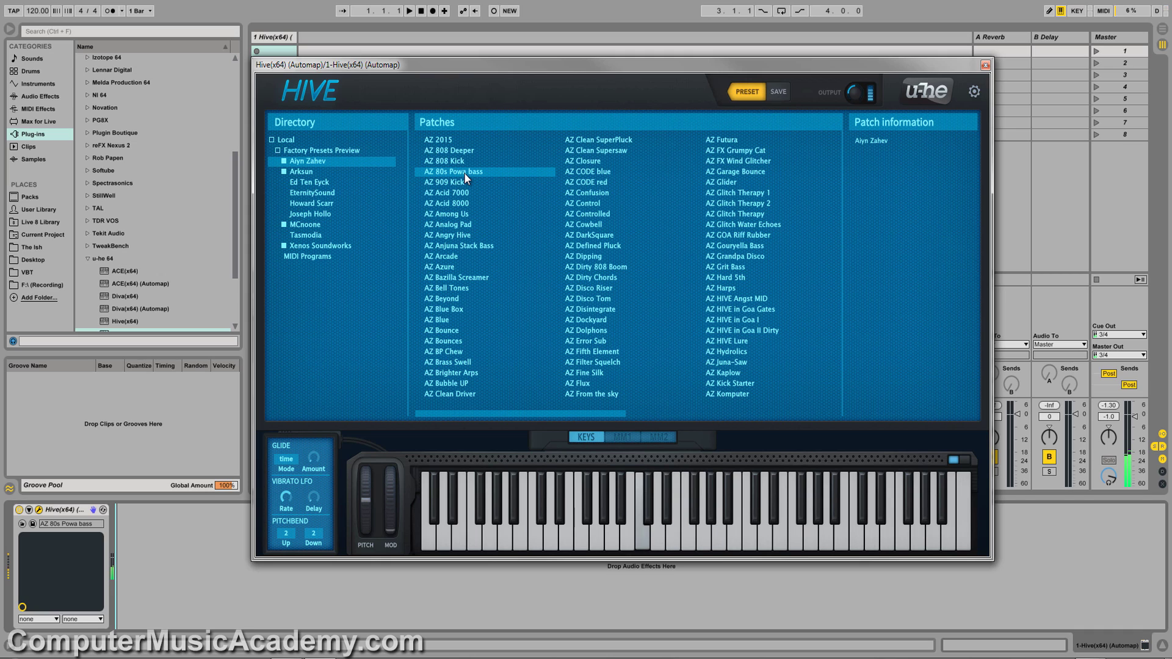
Audition AZ Angry Hive, AZ Disco Riser, AZ Futura and AZ Hard 5th, then open Ed Ten Eyck's folder
click(479, 235)
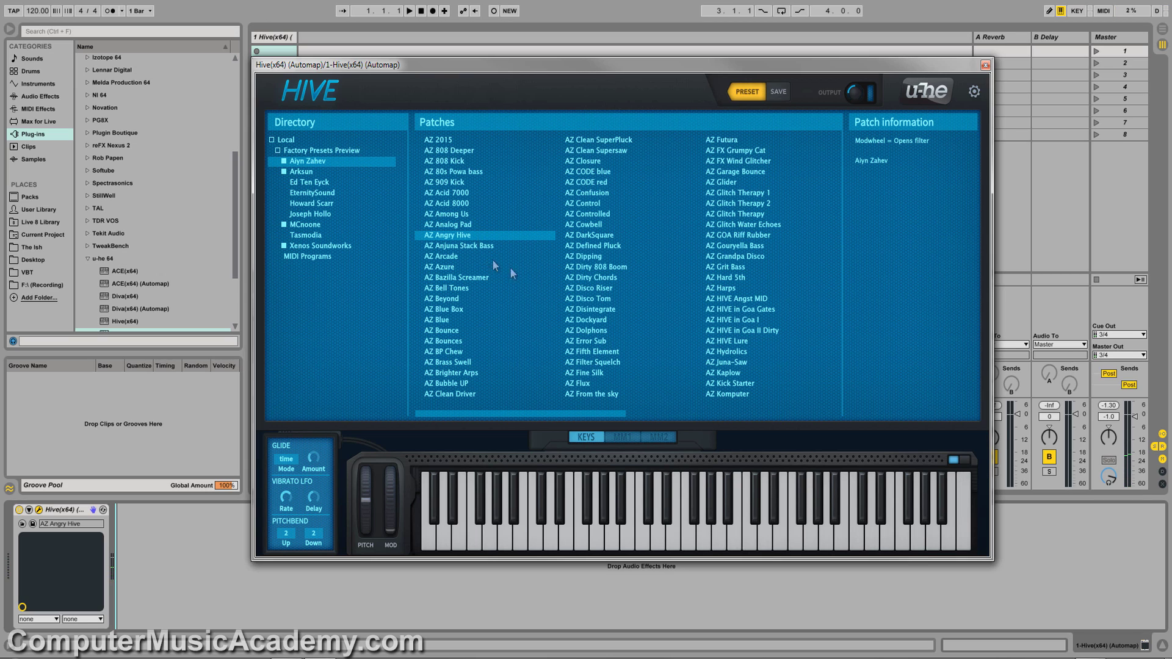
click(603, 289)
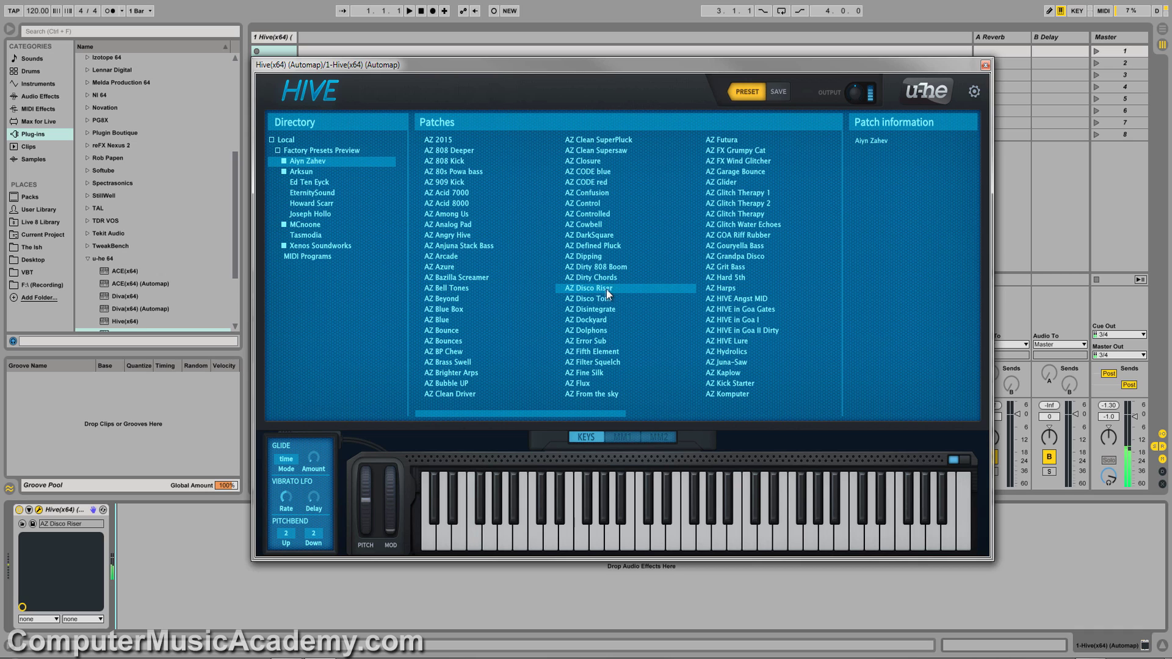
click(725, 145)
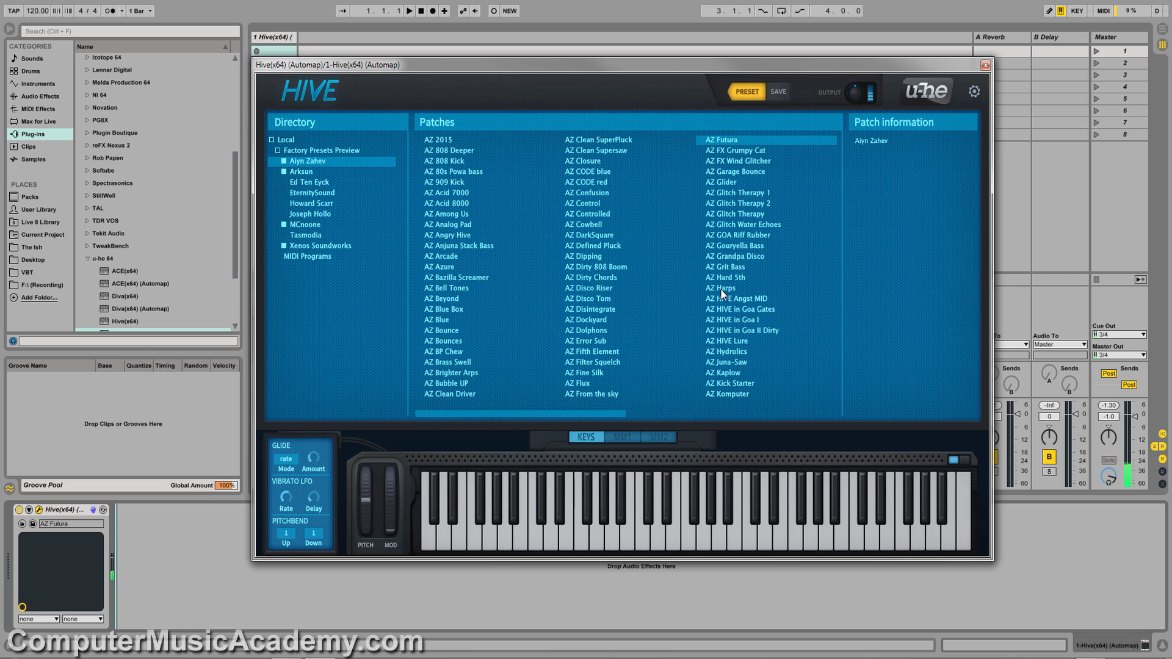
click(736, 277)
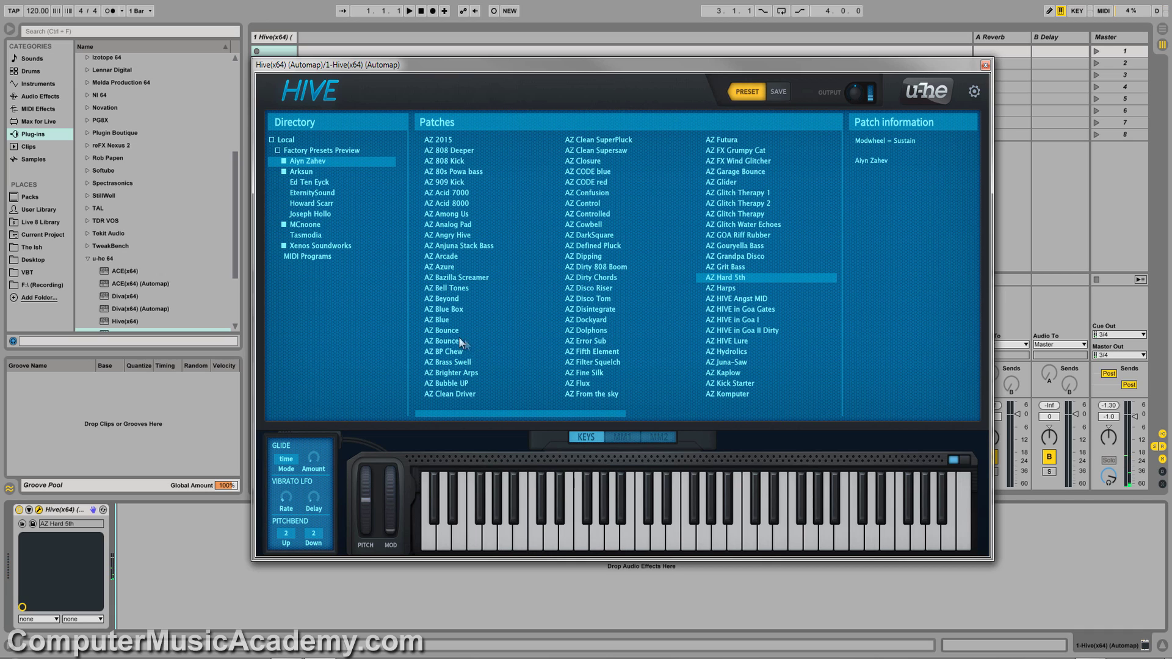
click(312, 187)
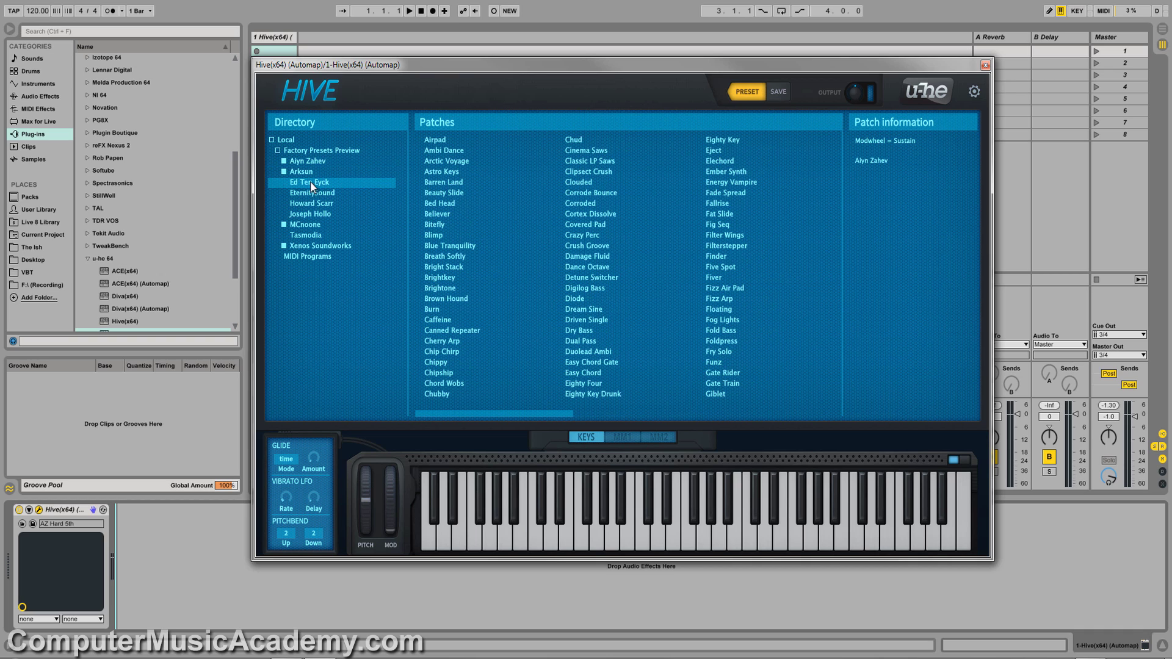
Audition Ed Ten Eyck's Astro Keys, Blue Tranquility, Chip Chirp and Classic LP Saws
click(452, 173)
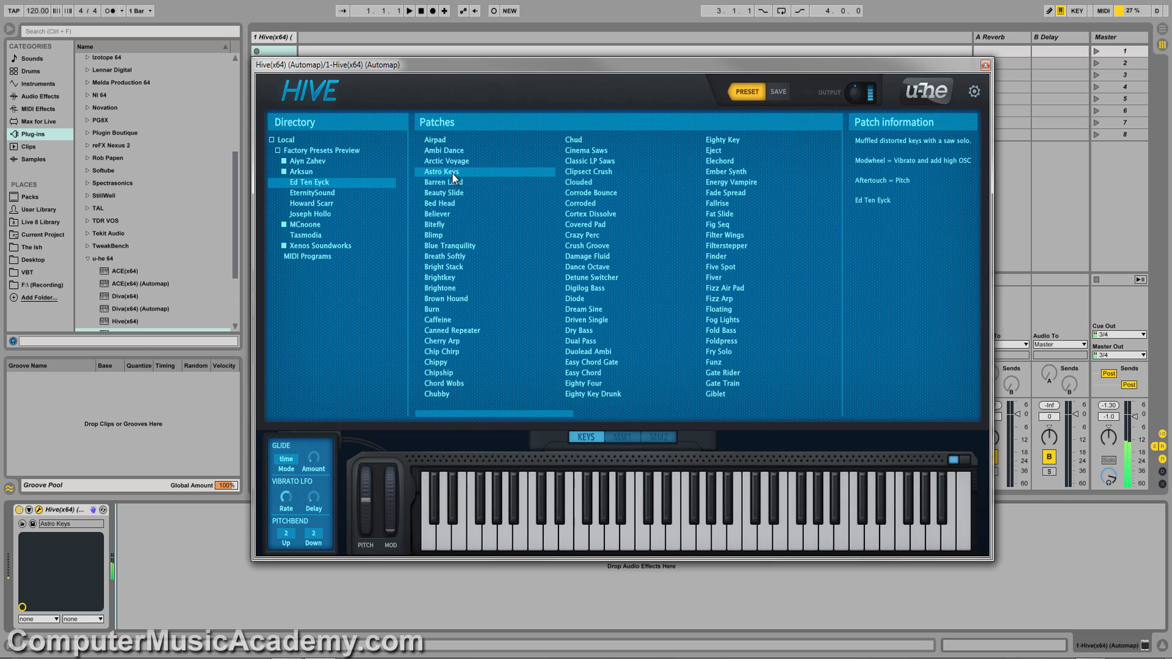
click(470, 246)
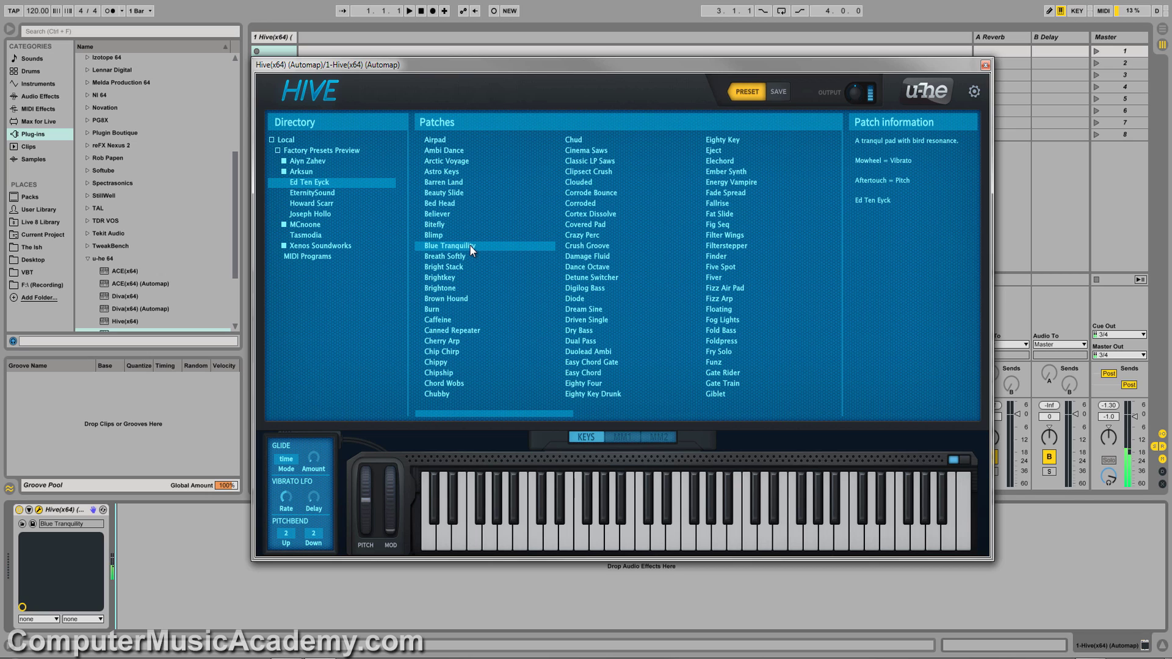
click(461, 348)
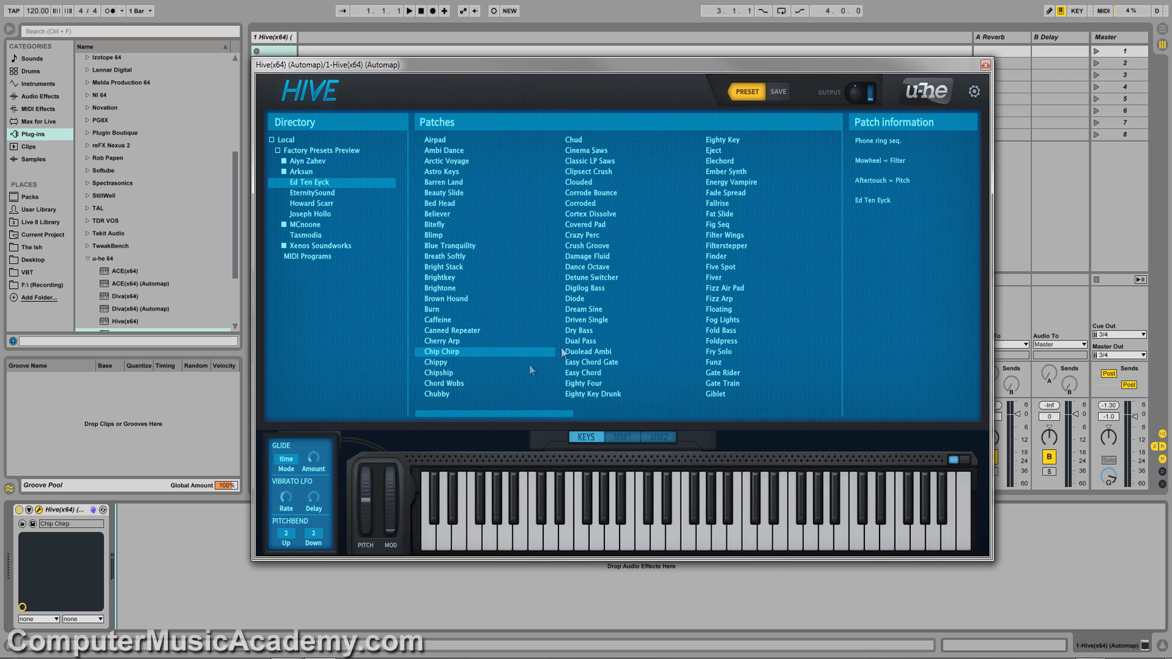
click(612, 161)
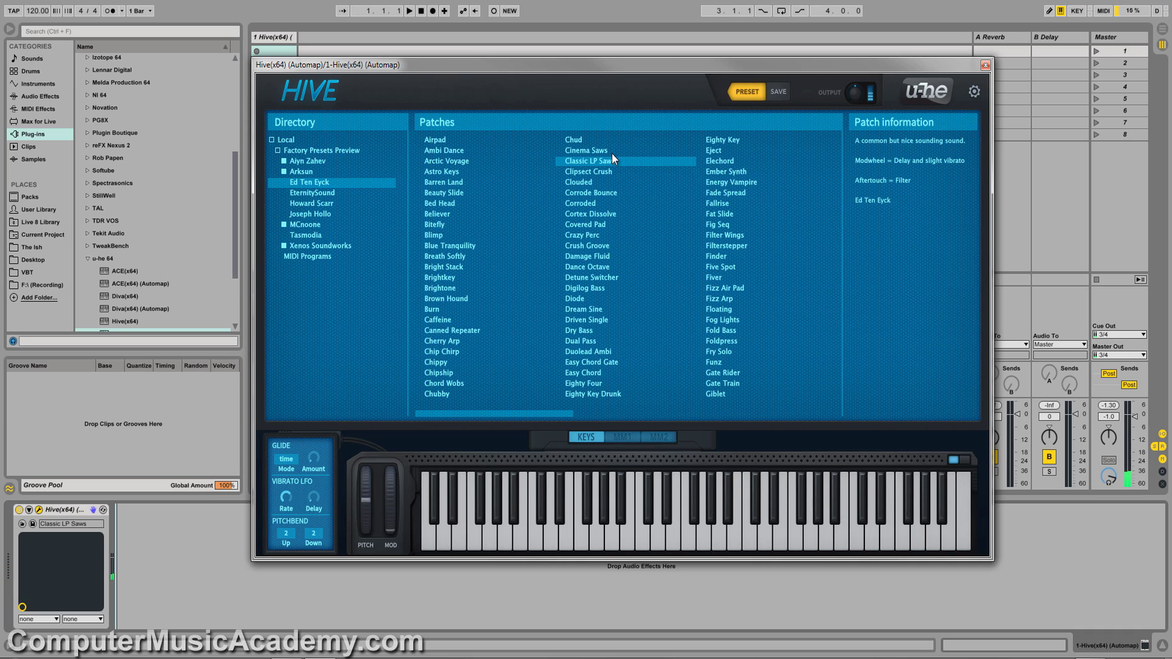
Load Dance Octave, then BRS Classic Synth Horns from Joseph Hollo's folder
click(609, 267)
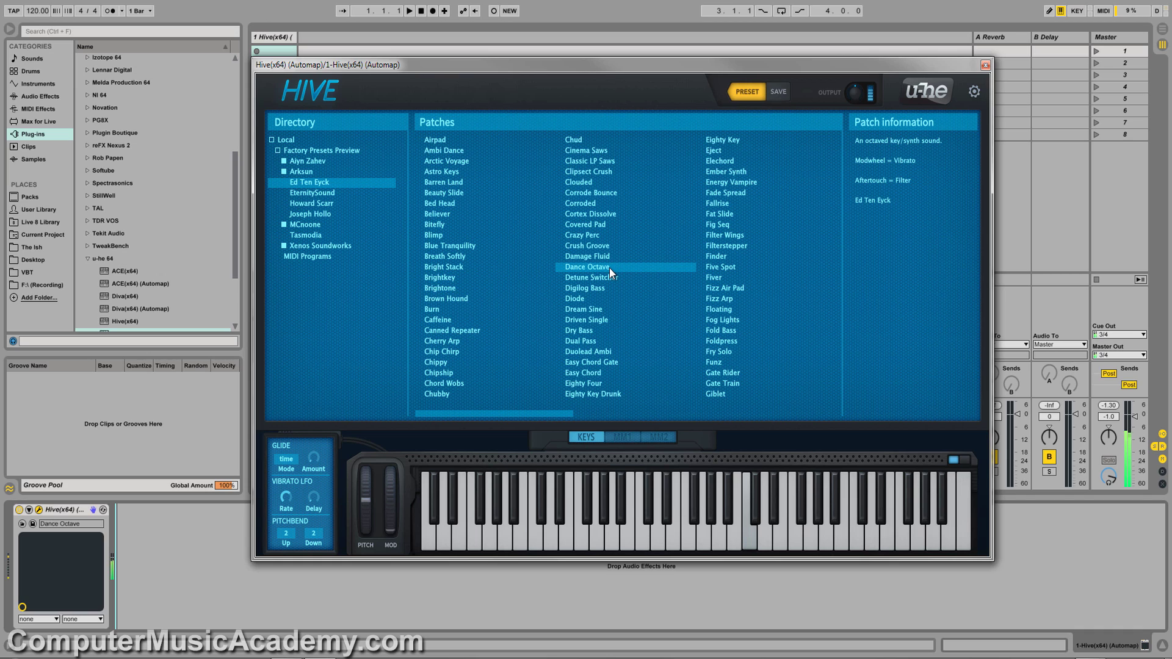
click(332, 214)
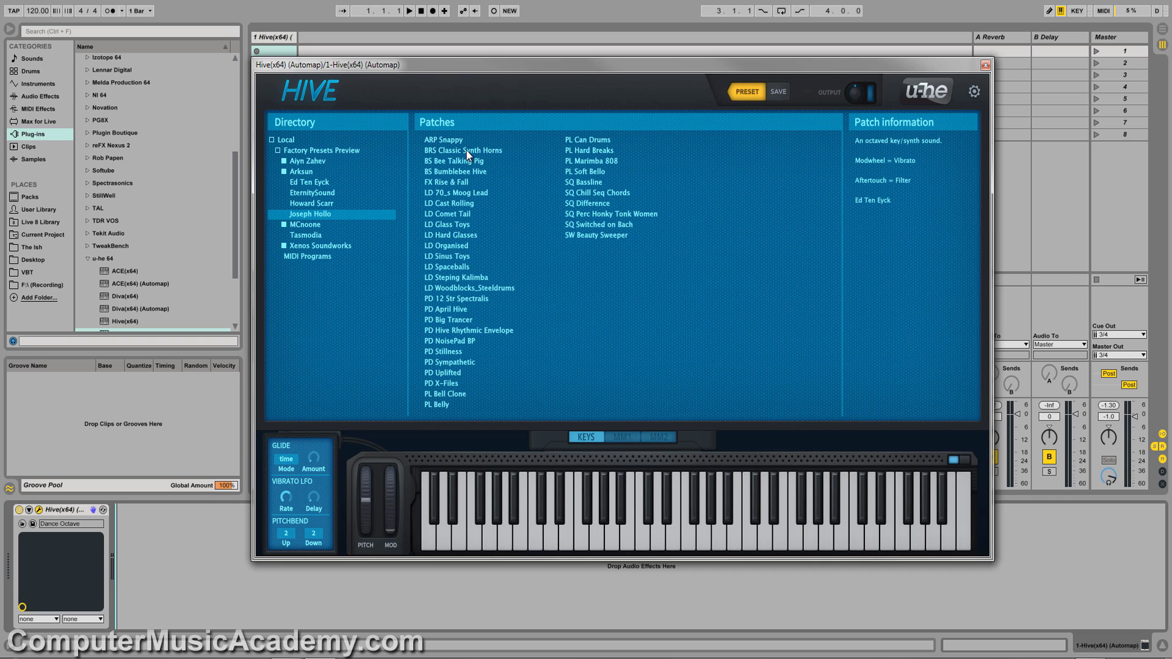
click(467, 153)
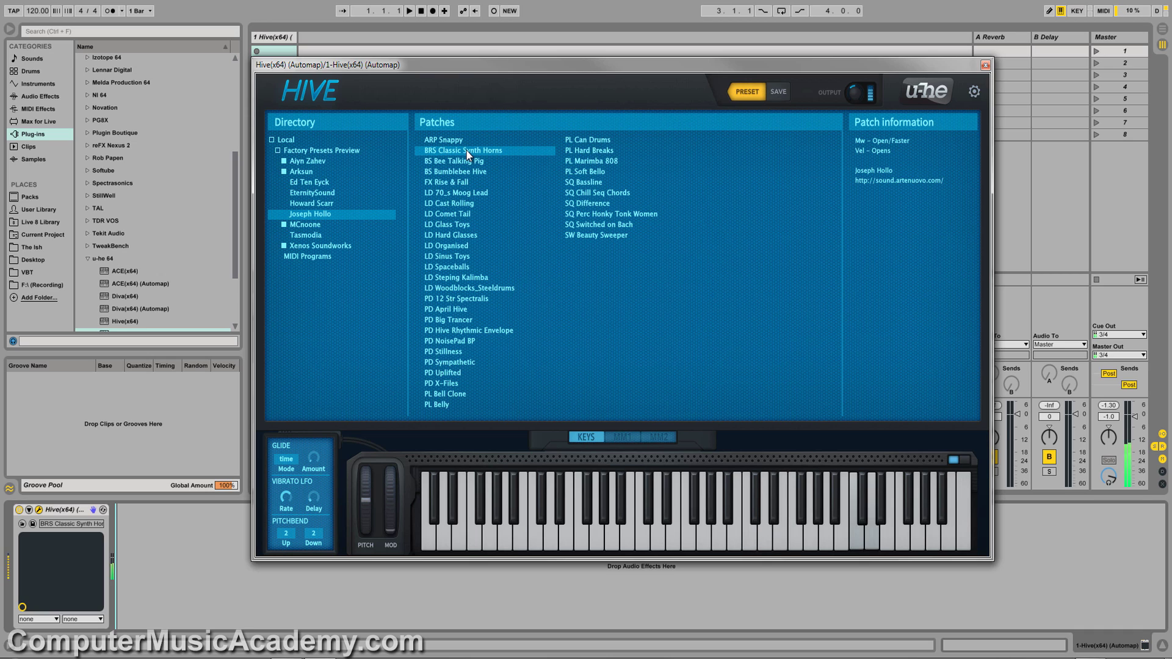
Audition LD 70_s Moog Lead, PD April Hive and PD Sympathetic, then open MCnoone's folder
click(485, 194)
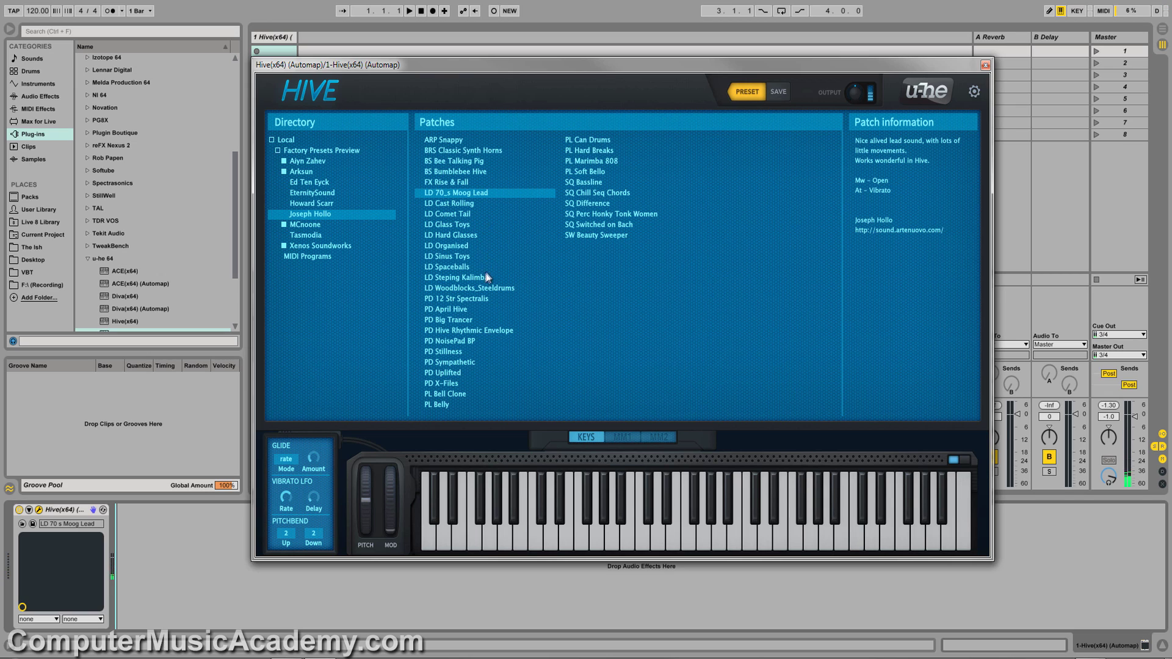
click(473, 310)
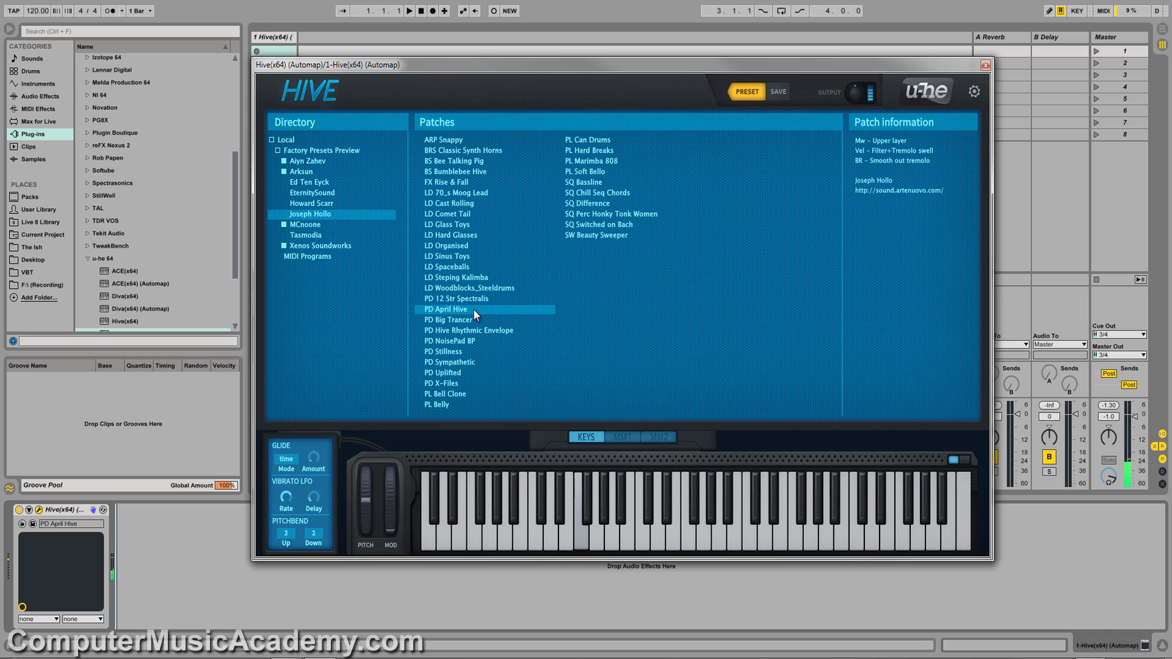
click(468, 365)
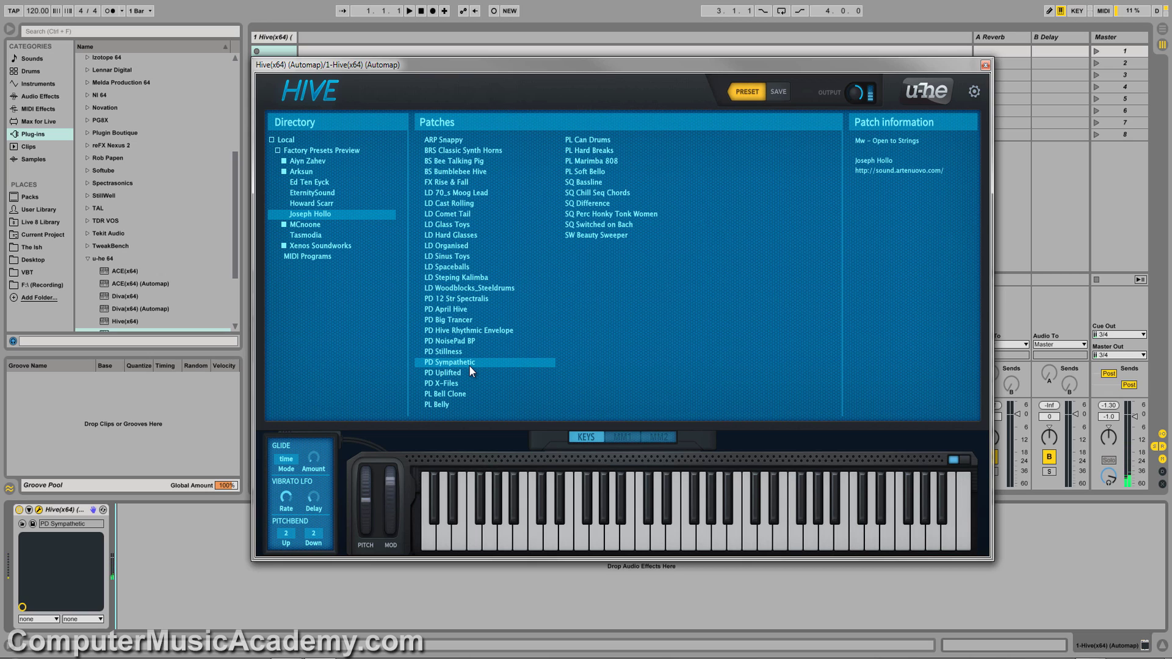
click(312, 225)
Load BASS Jasper MC, then CHORD Crumb MC, and select the Xenos Soundworks folder
click(466, 172)
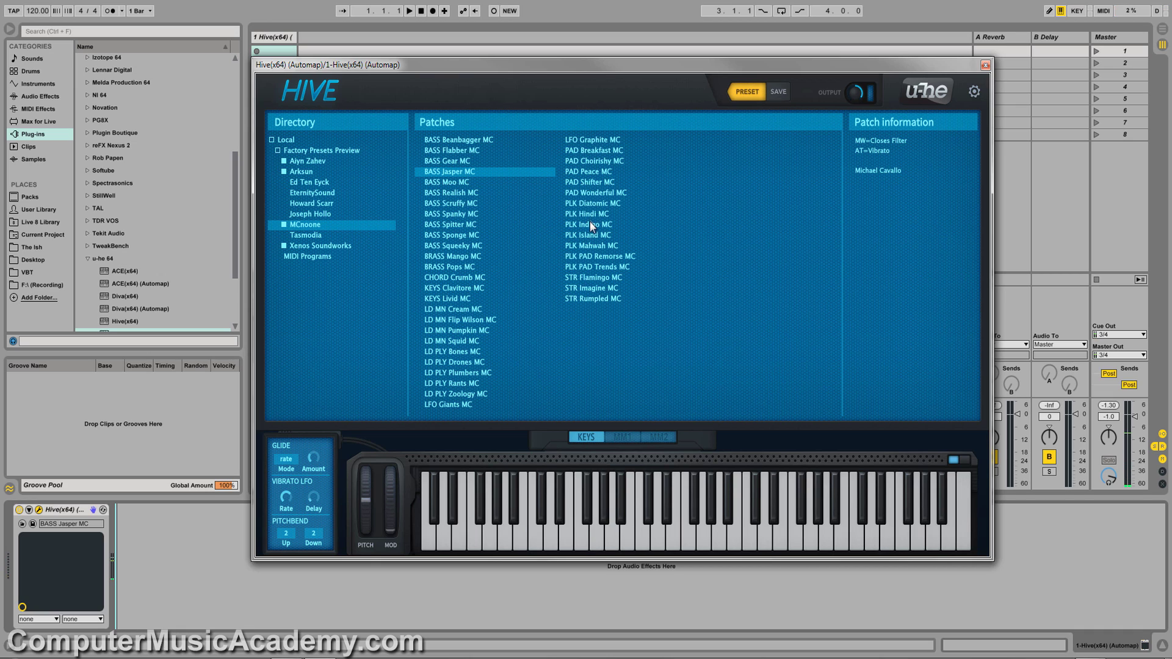
click(477, 280)
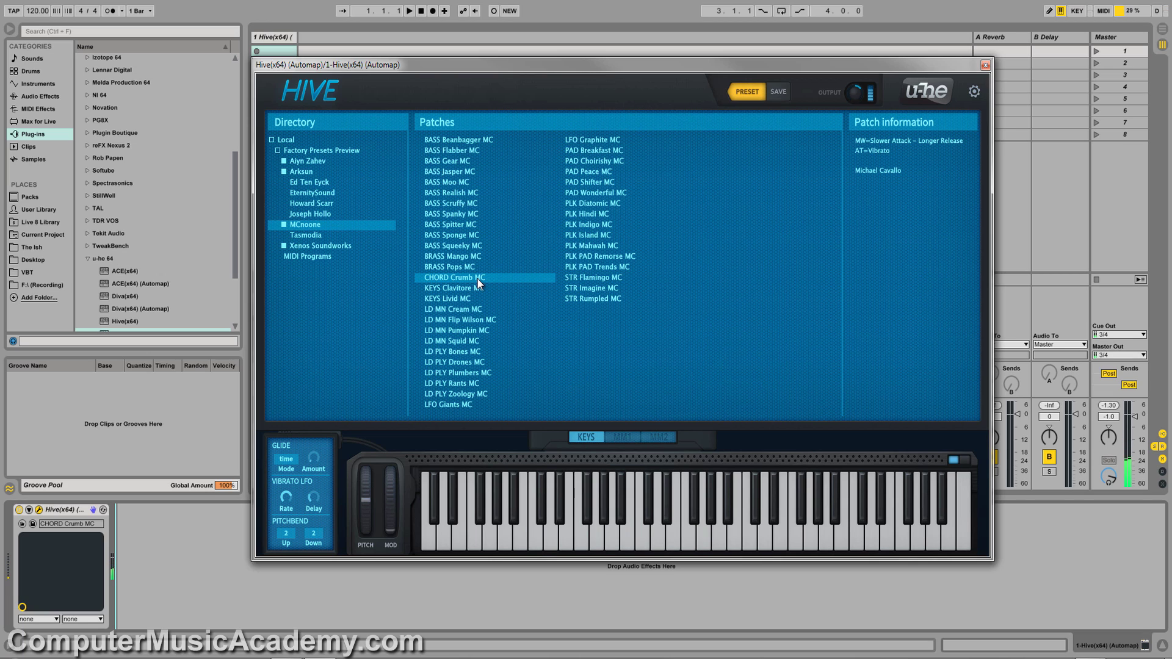
click(331, 246)
Expand Xenos Soundworks' Dubstep and Future Garage folder and load LD Dirty Saw
double_click(325, 243)
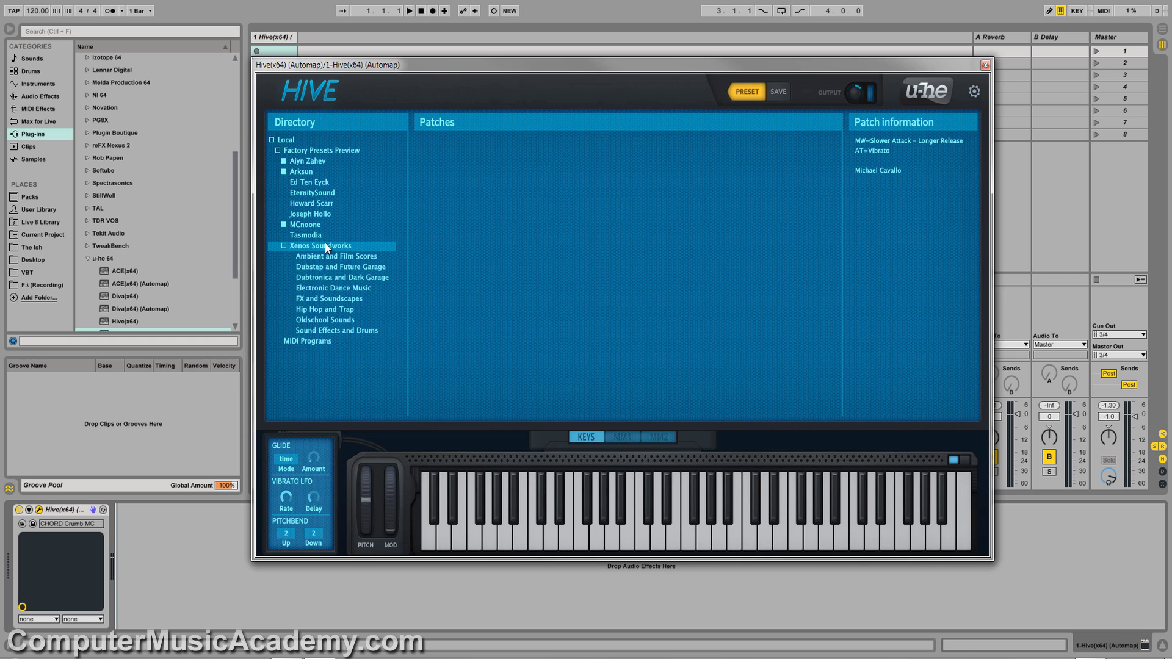
click(335, 264)
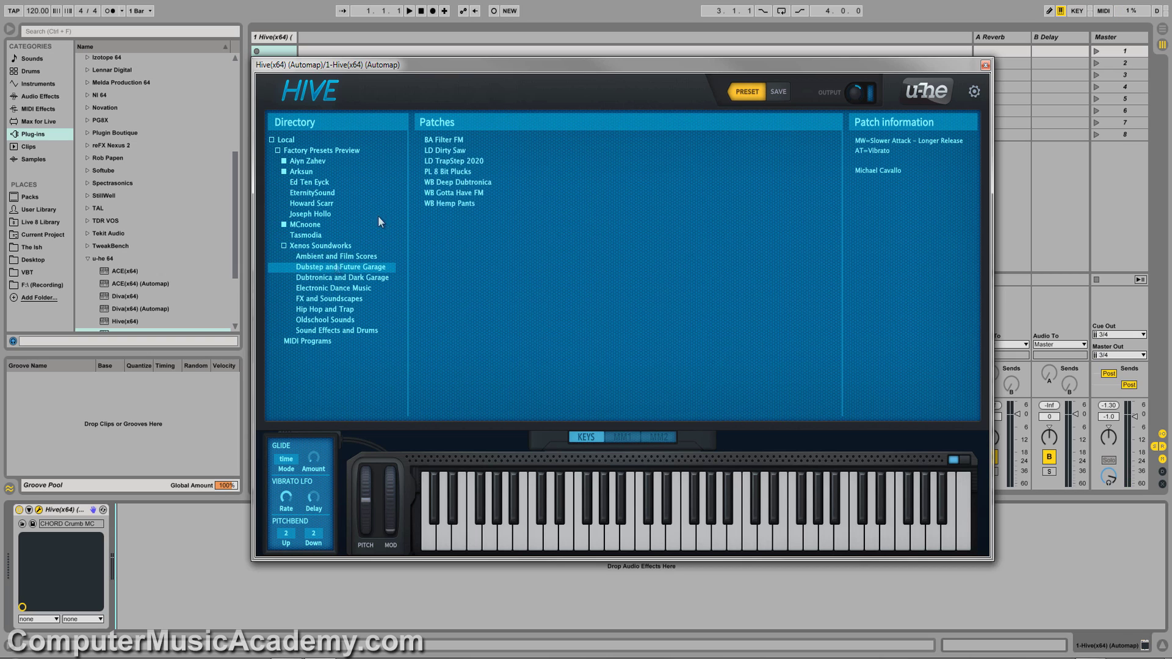
click(450, 152)
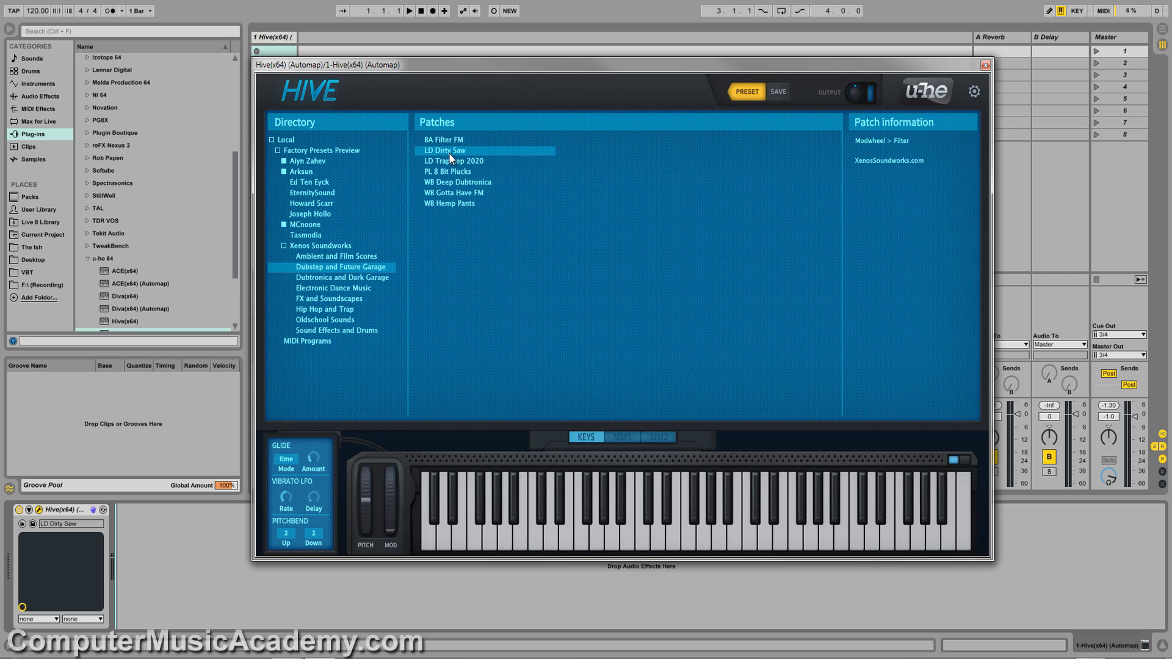
Play descending and ascending melodic runs on the computer keyboard to hear LD Dirty Saw
key(u)
key(k)
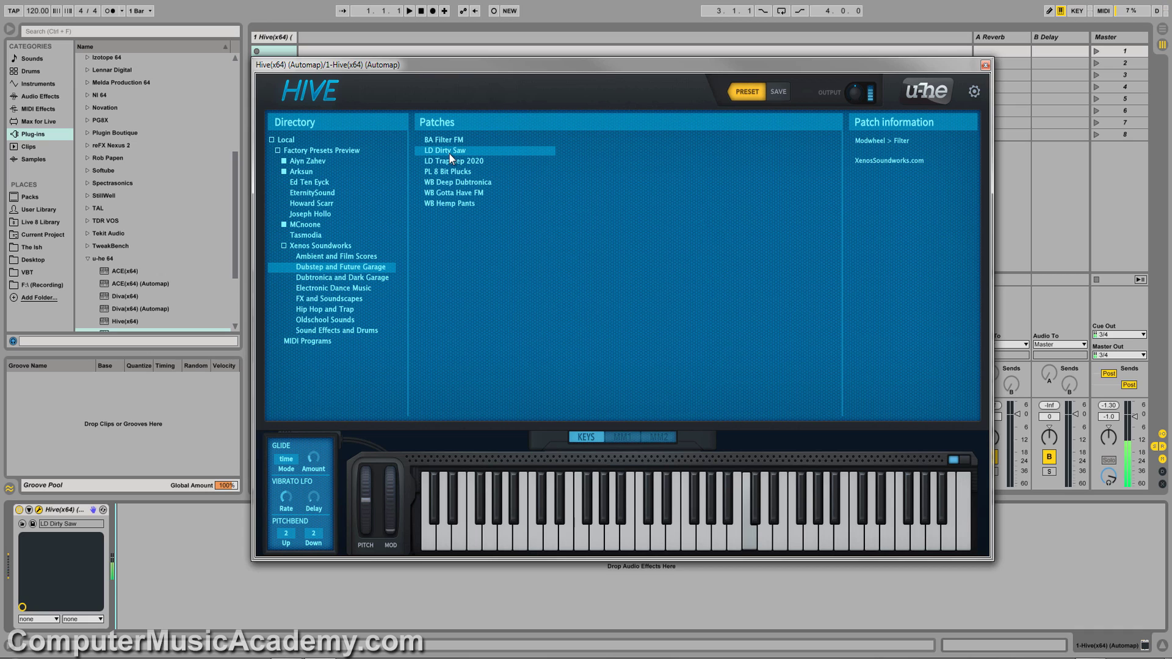
key(o)
key(apostrophe)
key(p)
key(k)
key(u)
key(y)
key(f)
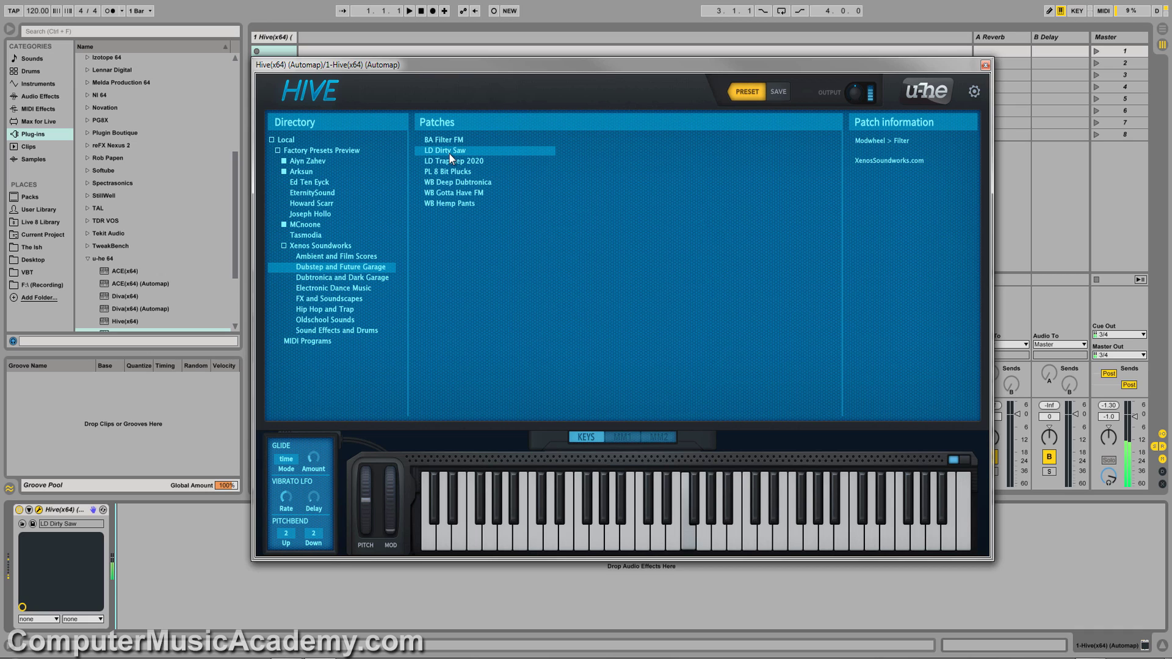
key(e)
key(w)
key(p)
key(o)
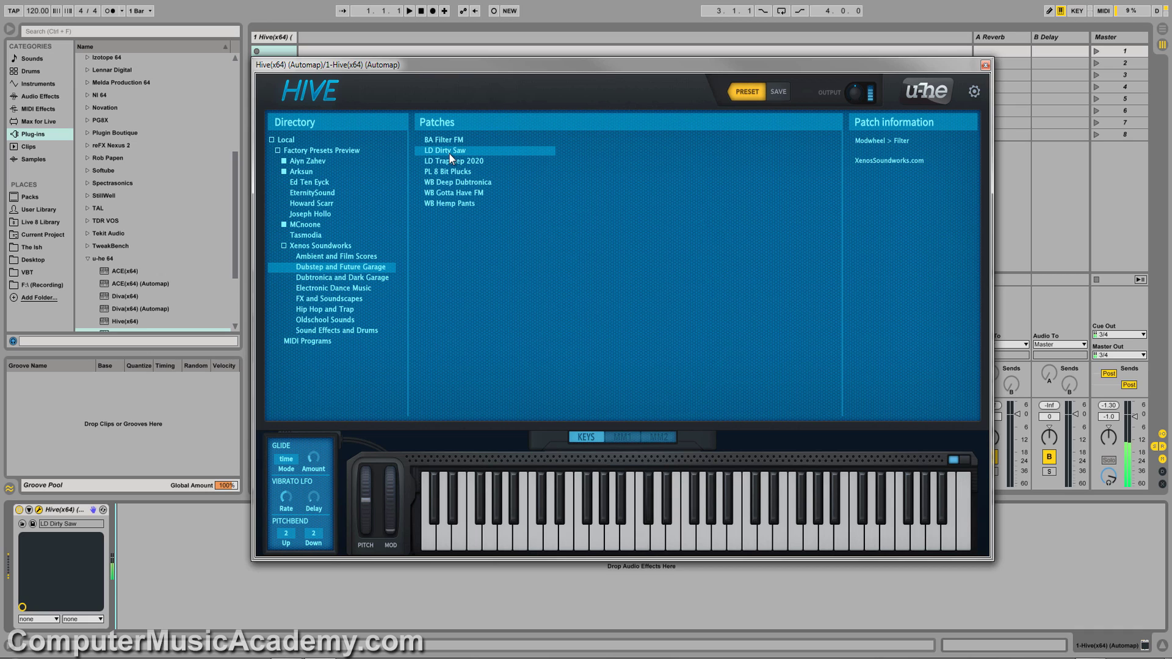
key(k)
key(u)
key(y)
key(f)
key(e)
key(a)
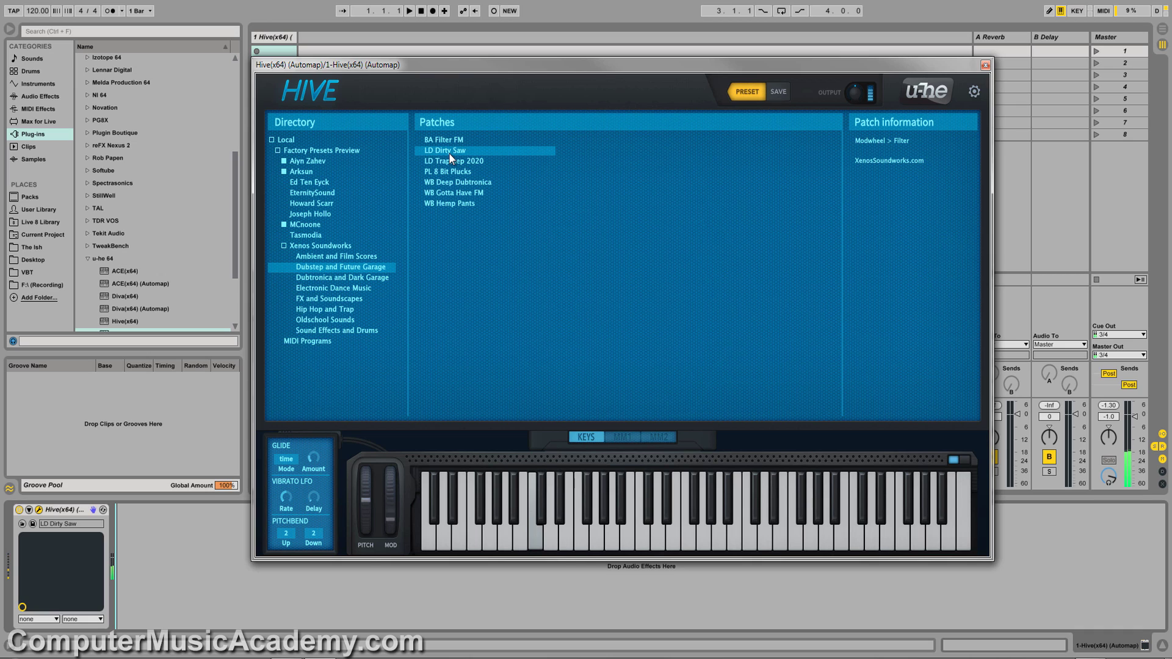
key(e)
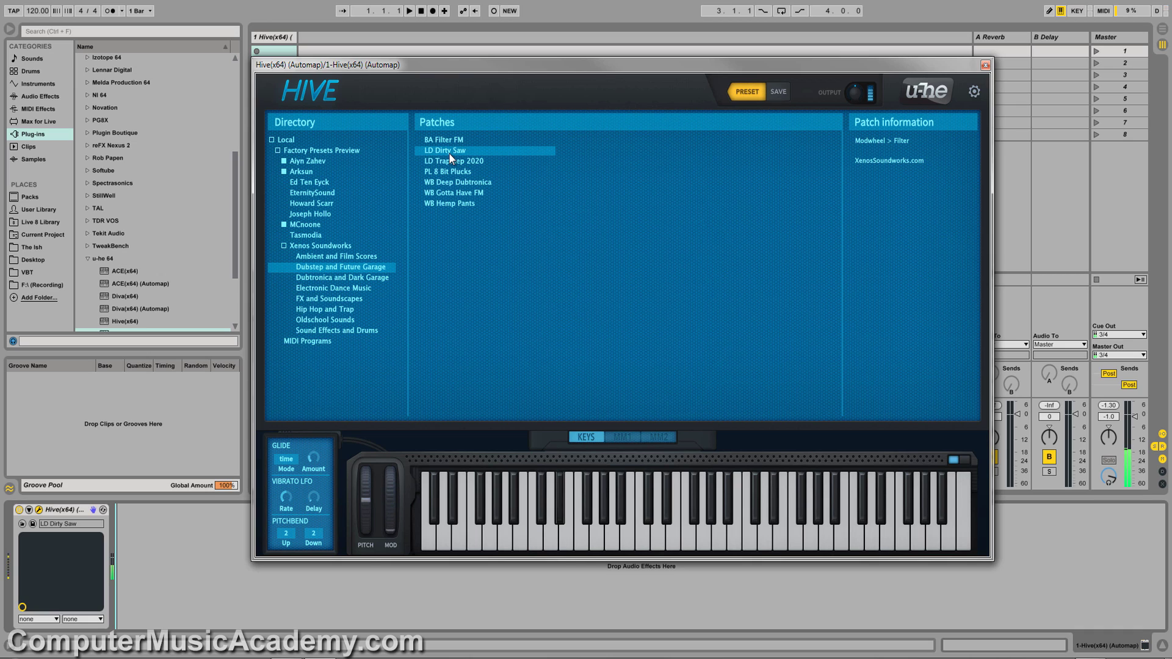
key(f)
key(t)
key(y)
key(u)
key(y)
key(t)
key(f)
key(e)
key(a)
key(u)
key(y)
key(u)
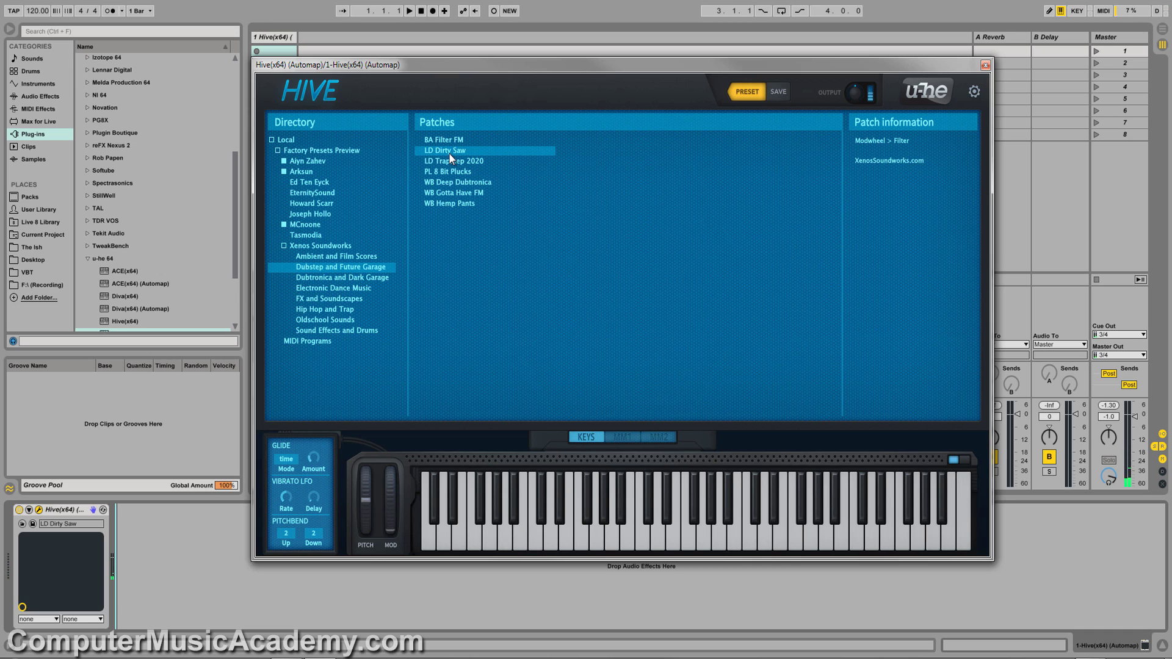